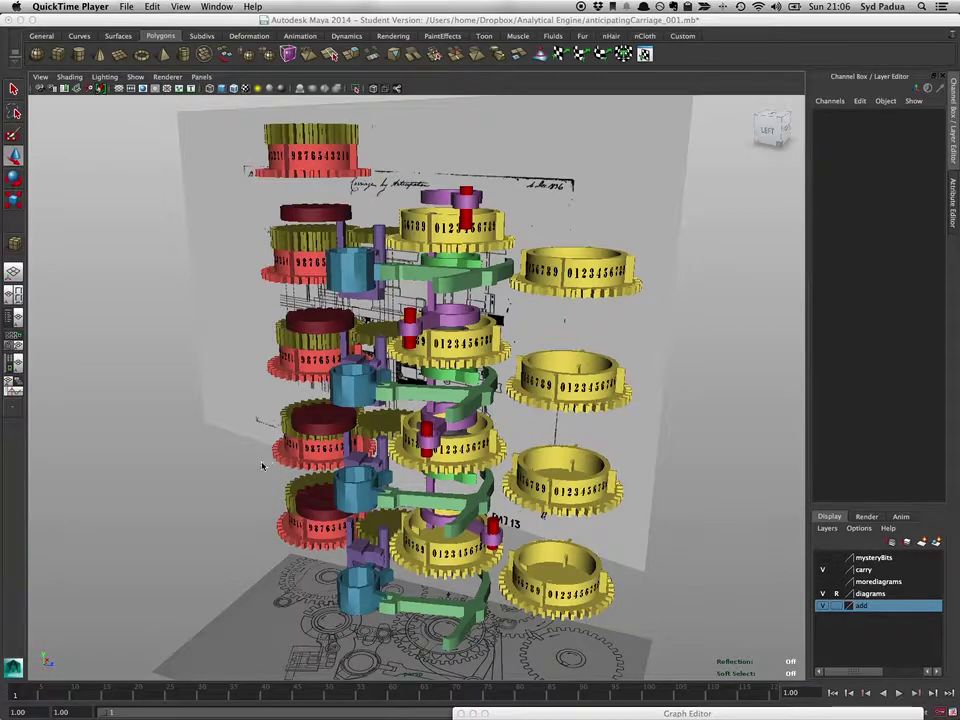
Examine the stacked gear columns and the carriage diagrams around them from several angles
mouse_move(262, 472)
left_mouse_down()
mouse_move(253, 463)
mouse_move(228, 472)
mouse_move(253, 467)
left_mouse_up()
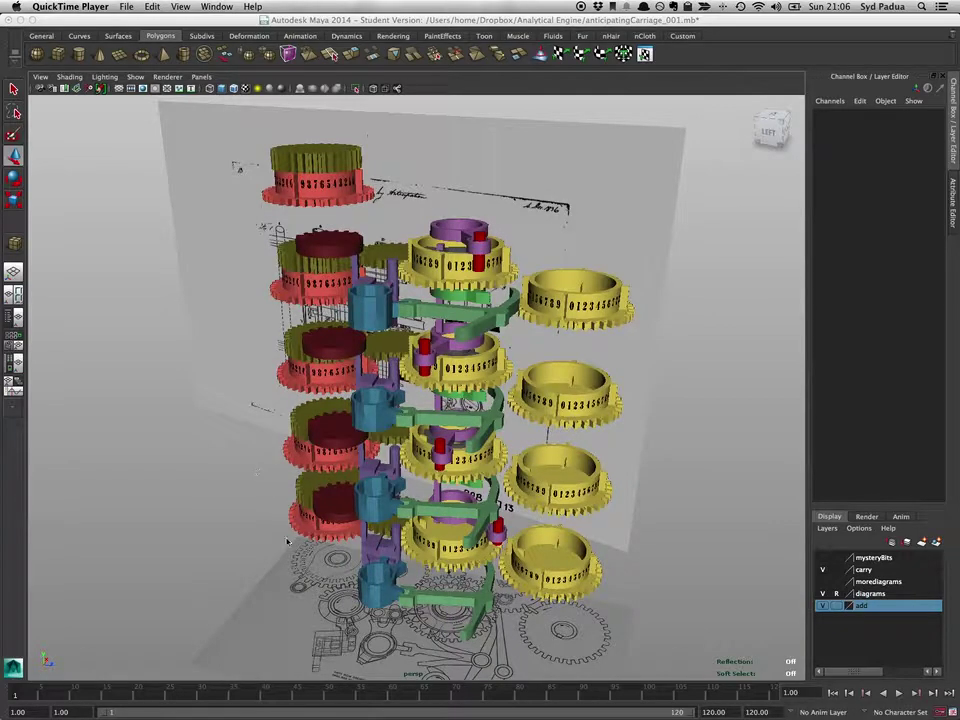
left_click_drag(341, 576, 326, 531)
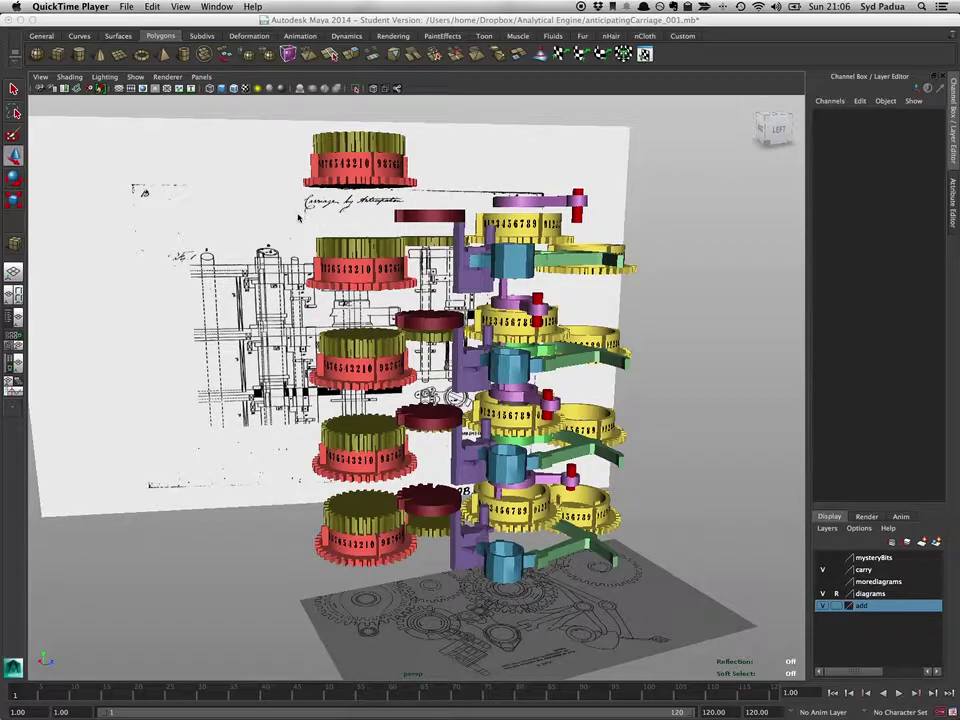
left_click_drag(307, 258, 279, 257)
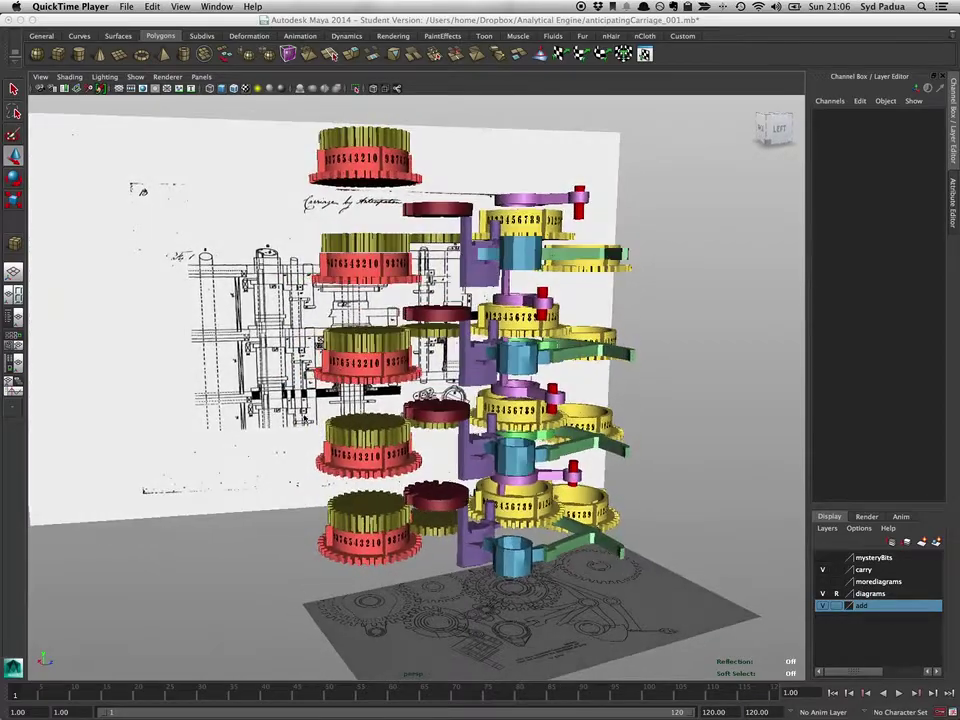
left_click_drag(316, 445, 302, 482)
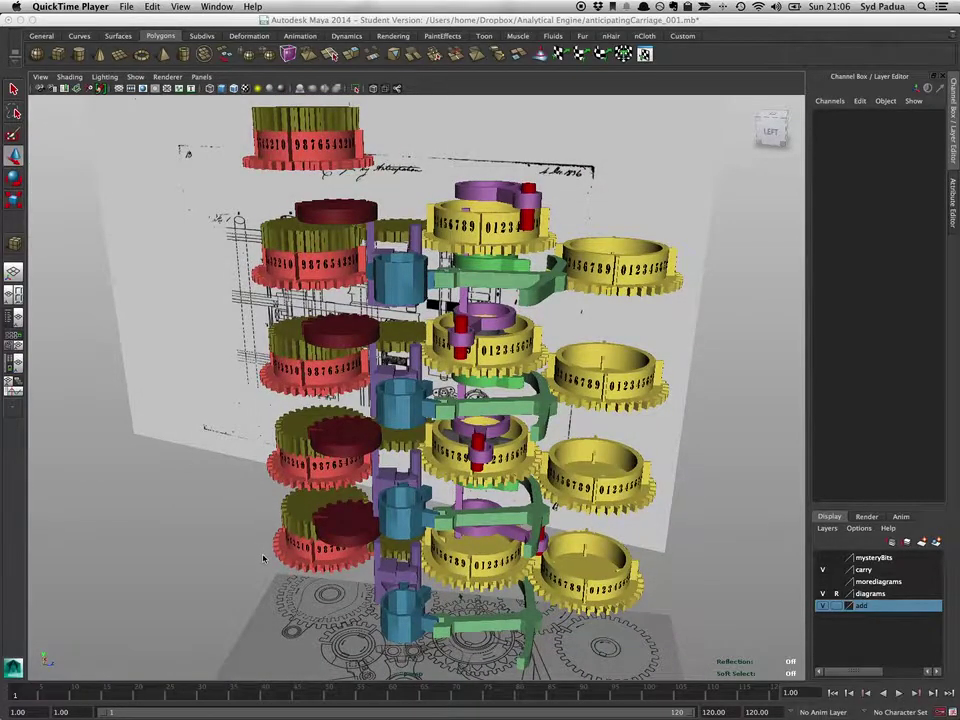
mouse_move(264, 558)
left_mouse_down()
mouse_move(277, 580)
mouse_move(322, 580)
mouse_move(300, 558)
mouse_move(212, 536)
mouse_move(312, 553)
mouse_move(306, 521)
mouse_move(259, 521)
mouse_move(288, 537)
mouse_move(265, 524)
mouse_move(291, 519)
mouse_move(298, 534)
left_mouse_up()
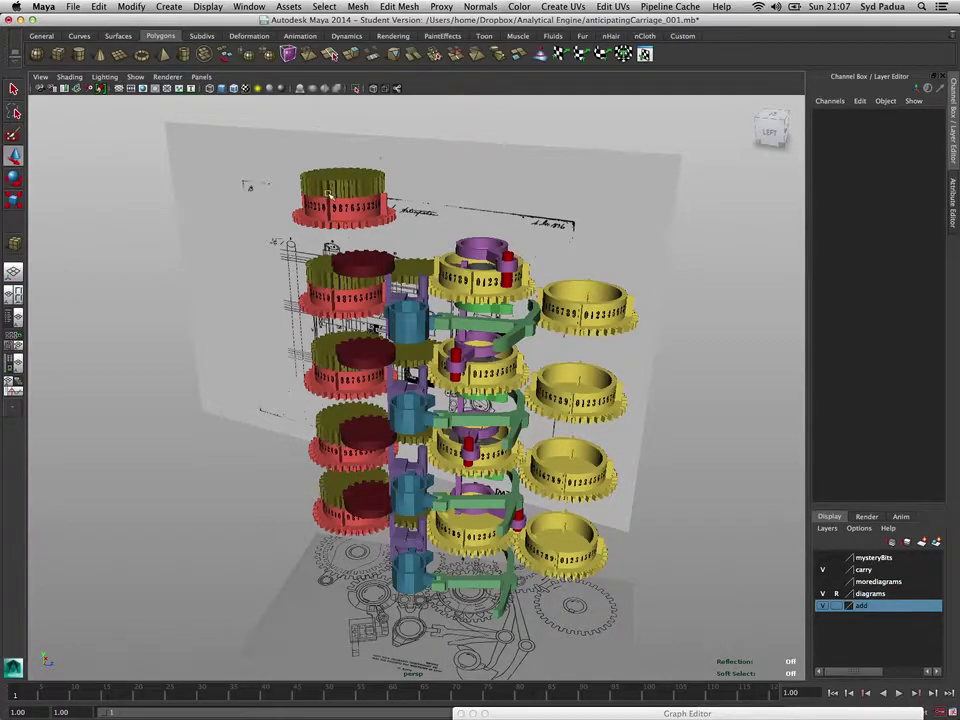
left_click_drag(297, 537, 296, 547)
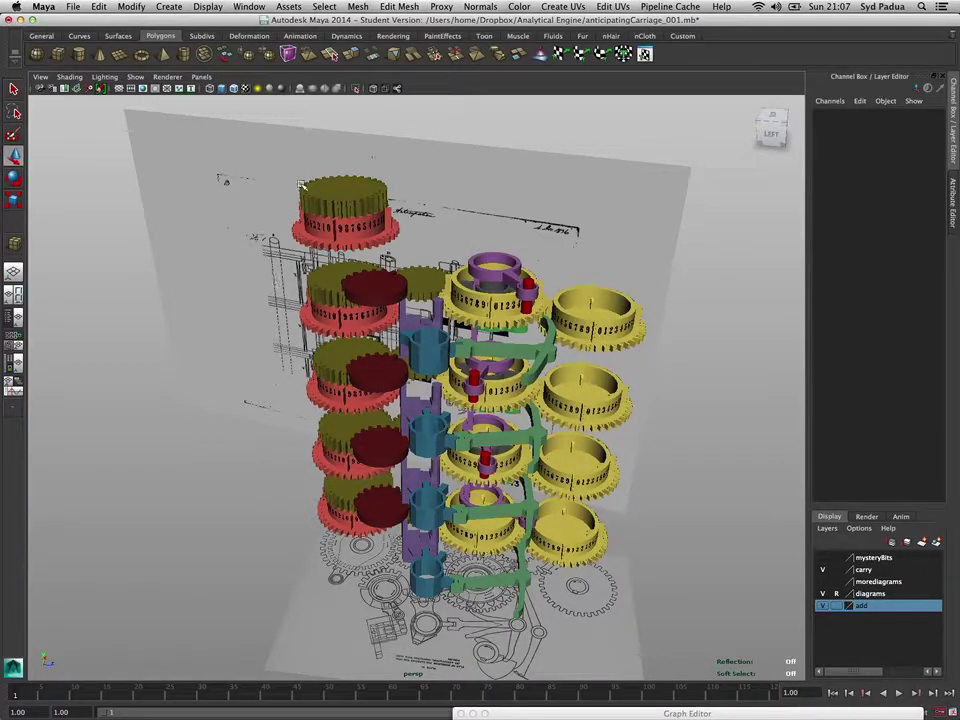
Preview the mechanism's motion by scrubbing the animation to frame 114, and inspect the gear columns there from a level side view
key("alt+v")
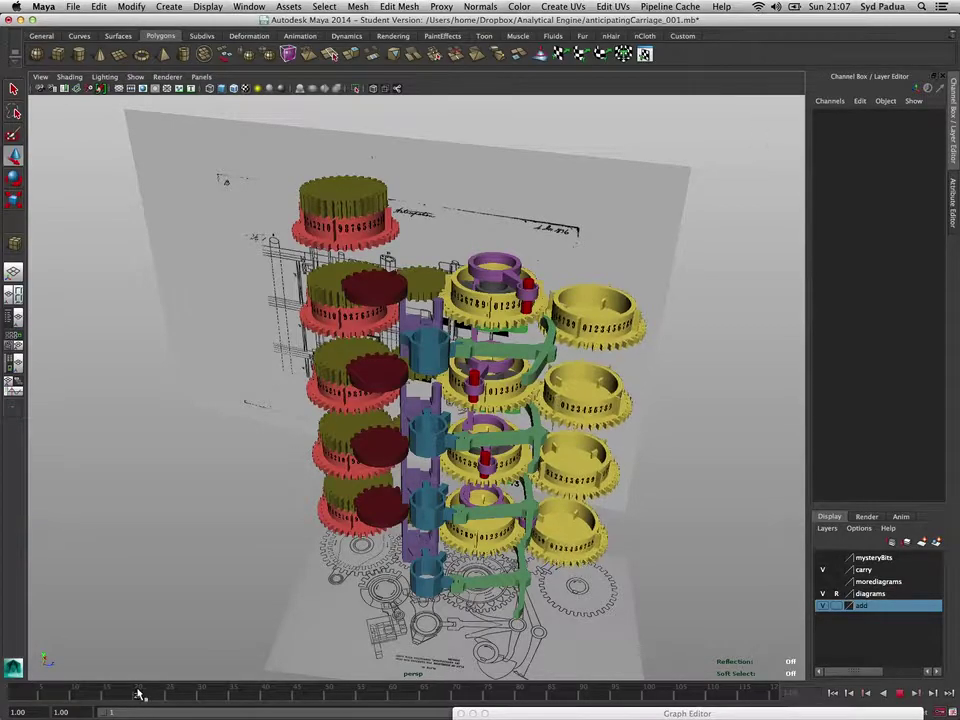
left_click_drag(213, 697, 29, 677)
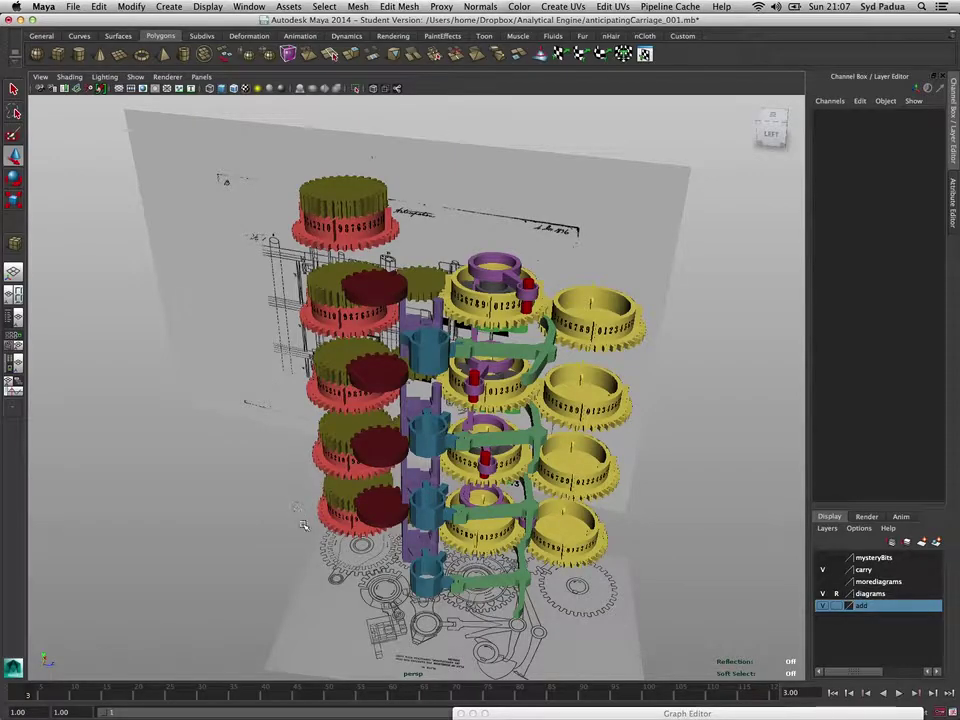
left_click_drag(303, 525, 368, 556)
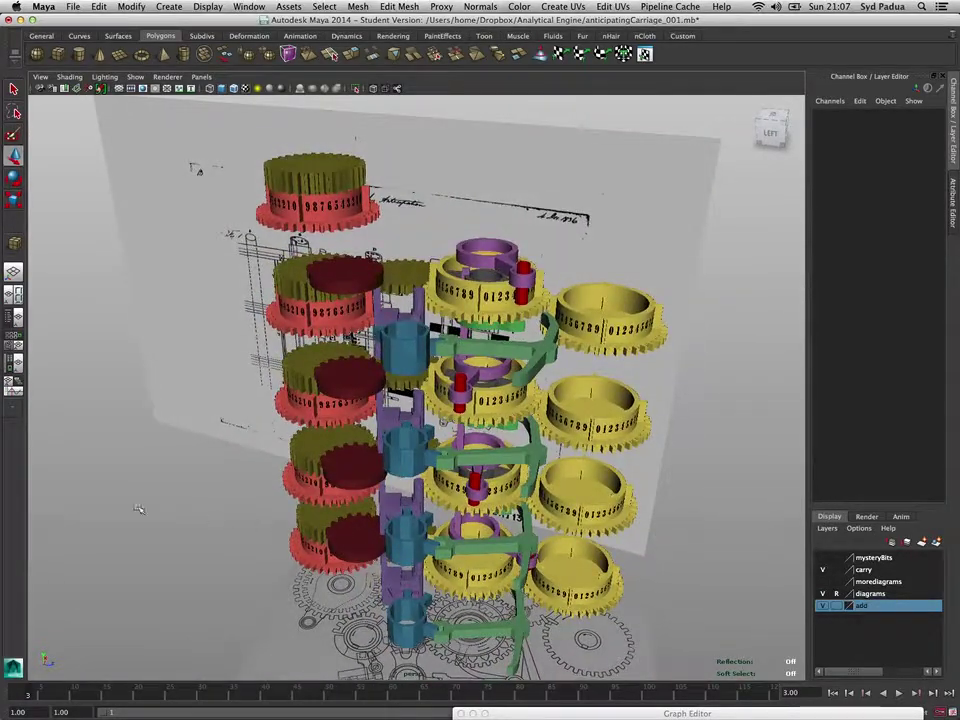
left_click_drag(43, 692, 628, 688)
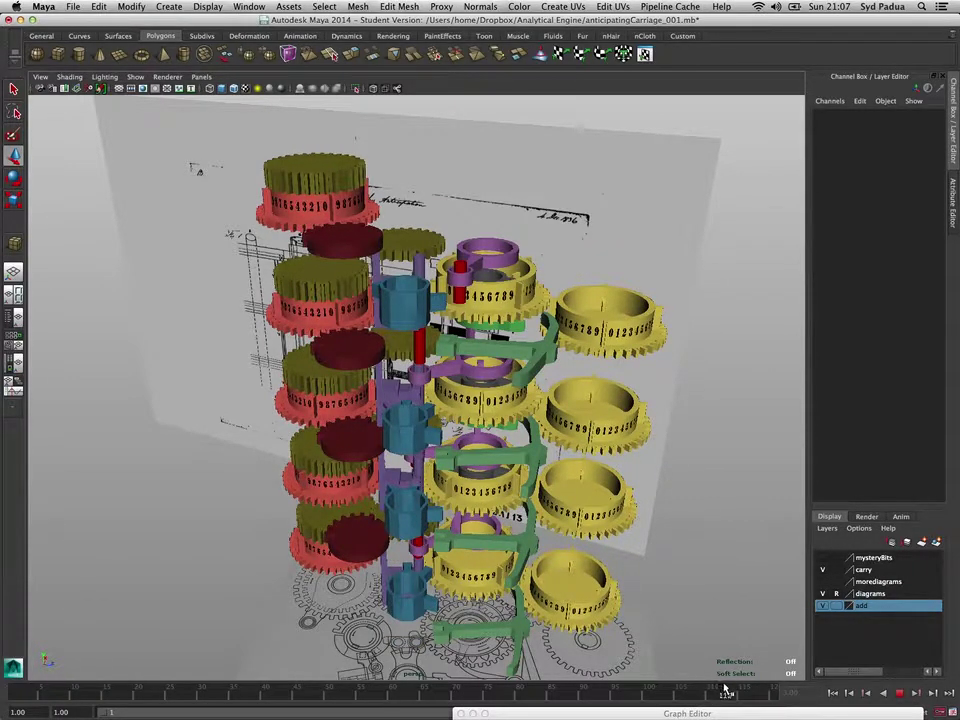
left_click_drag(725, 688, 737, 689)
left_click_drag(332, 600, 318, 498)
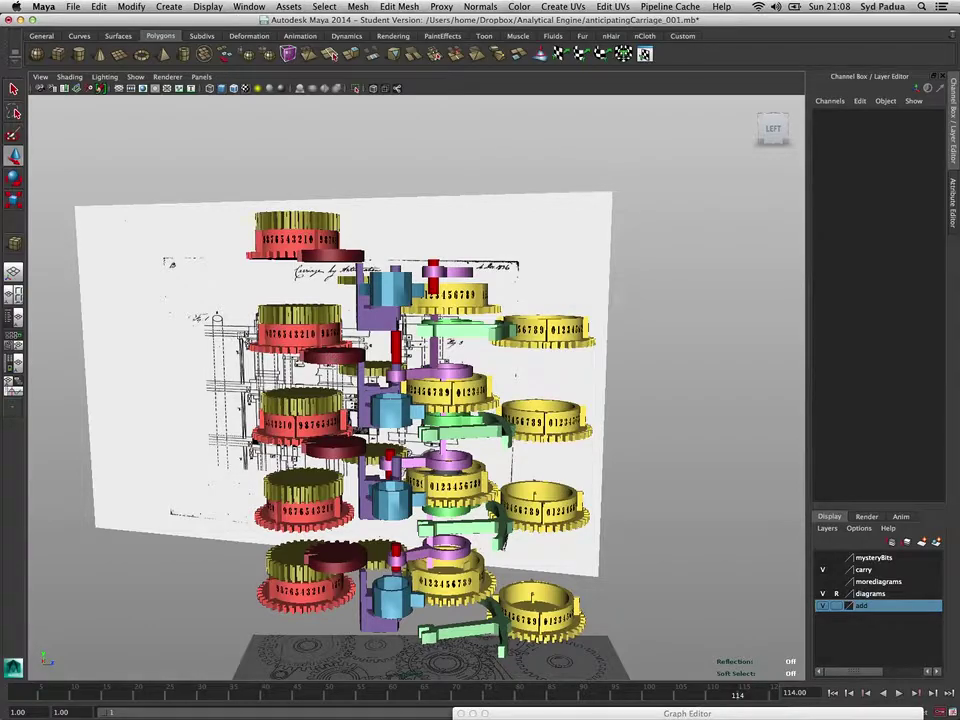
Rewind the animation to the start, scrub it forward to frame 73, and bring it back to frame 30
mouse_move(29, 693)
left_mouse_down()
mouse_move(166, 705)
mouse_move(10, 695)
left_mouse_up()
left_click_drag(246, 600, 245, 543)
left_click_drag(22, 697, 255, 693)
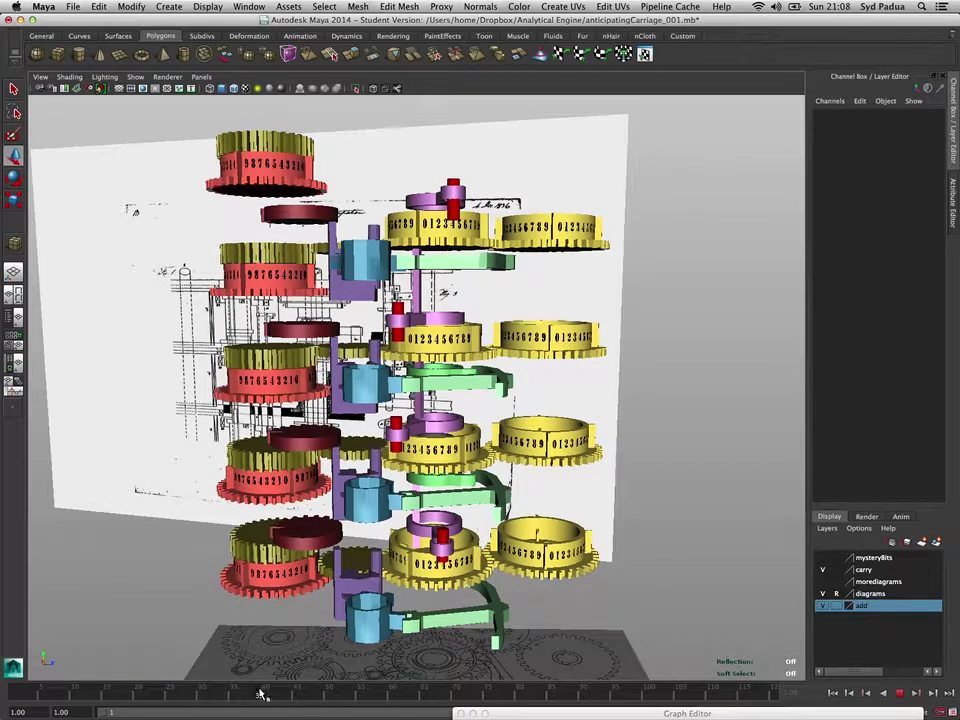
mouse_move(260, 694)
left_mouse_down()
mouse_move(433, 707)
mouse_move(475, 692)
left_mouse_up()
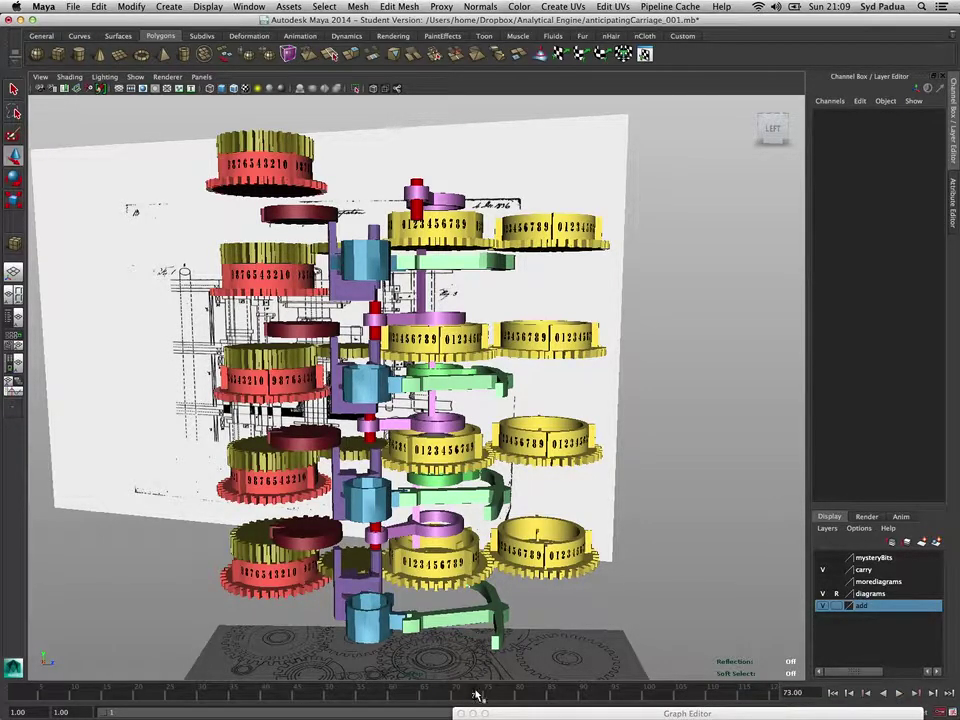
left_click_drag(476, 695, 201, 688)
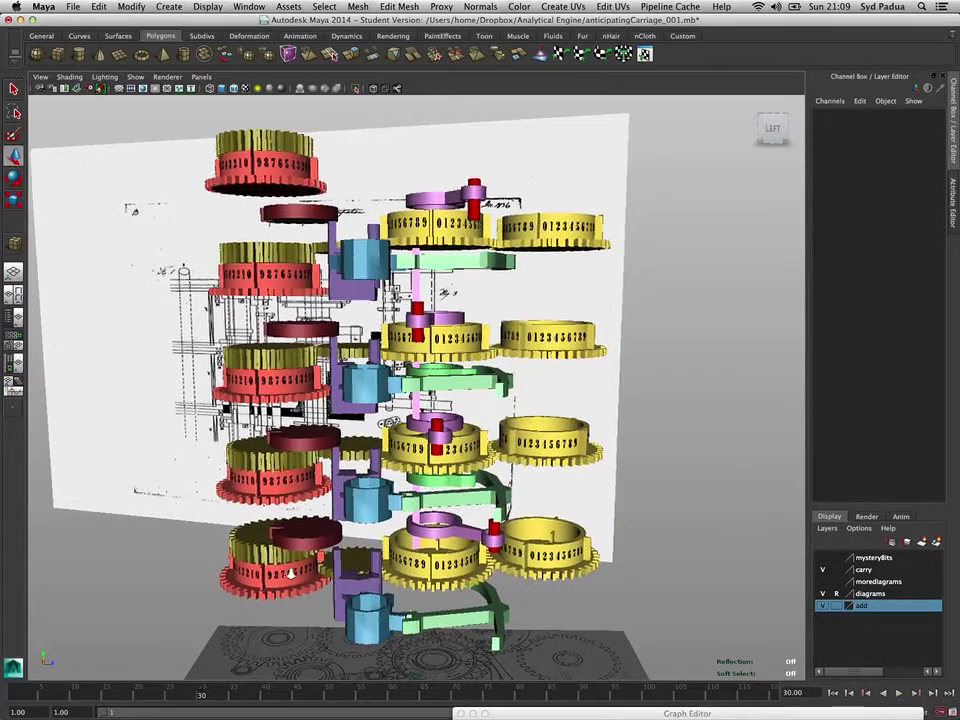
Inspect the upper yellow number wheels up close while scrubbing the animation's opening frames, ending at frame 2
scroll(290, 573, "up", 2)
left_click_drag(352, 555, 388, 517)
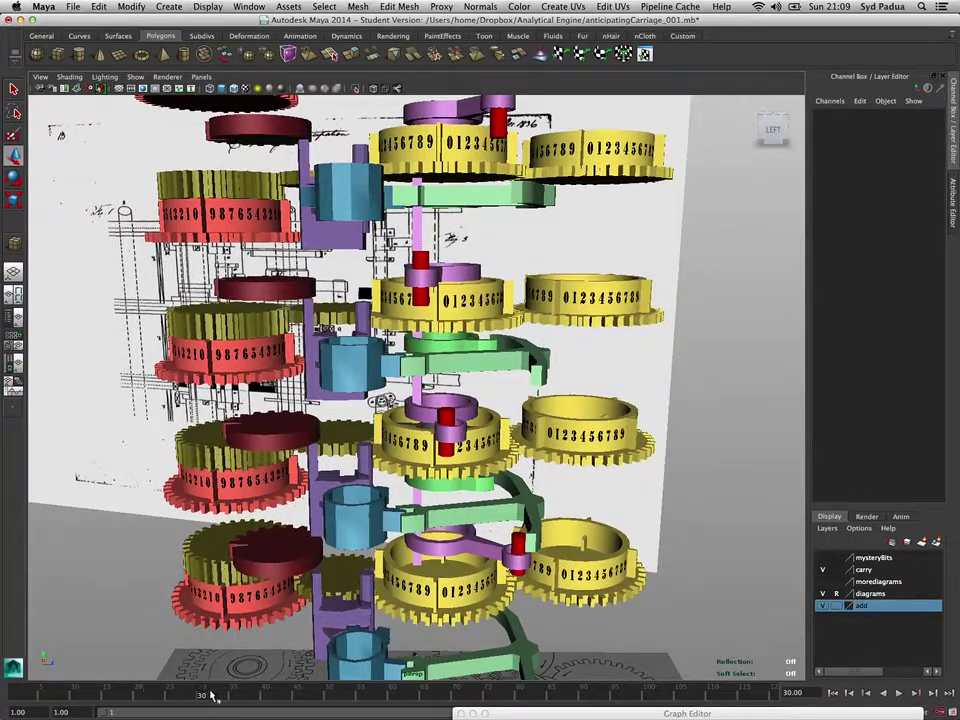
left_click_drag(210, 693, 58, 688)
left_click_drag(298, 588, 355, 585)
left_click_drag(360, 385, 315, 552)
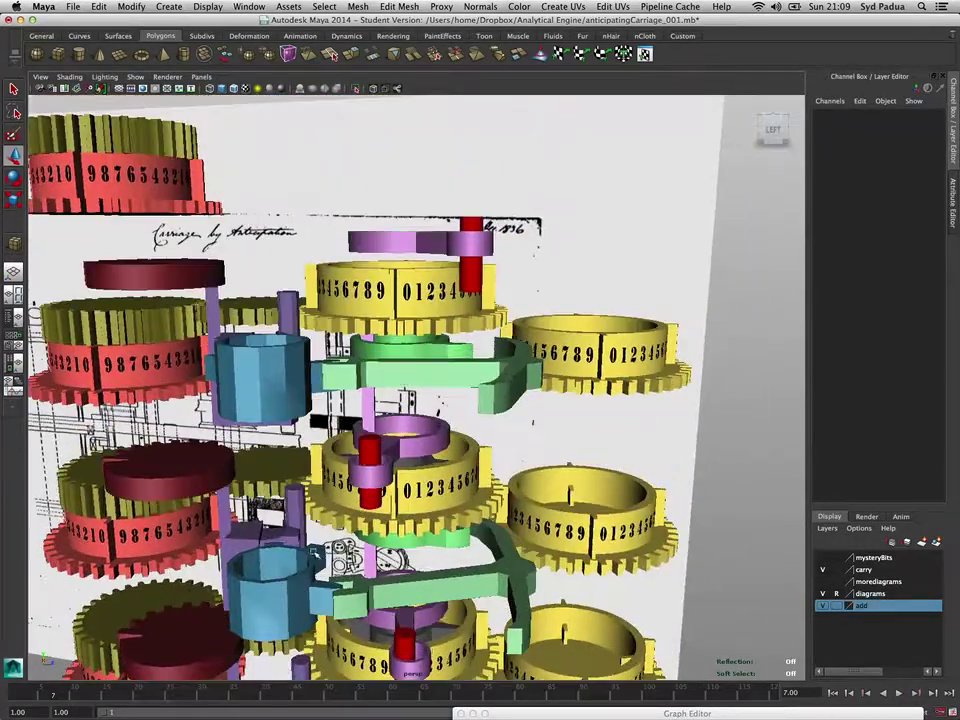
scroll(315, 552, "up", 3)
left_click_drag(28, 692, 76, 695)
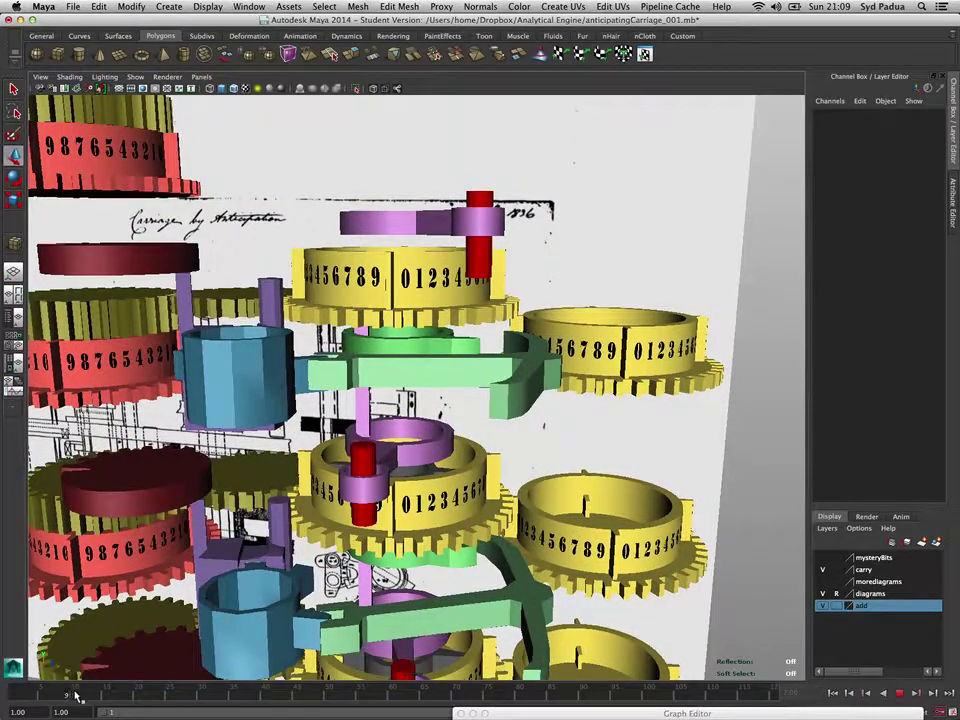
left_click_drag(188, 696, 26, 696)
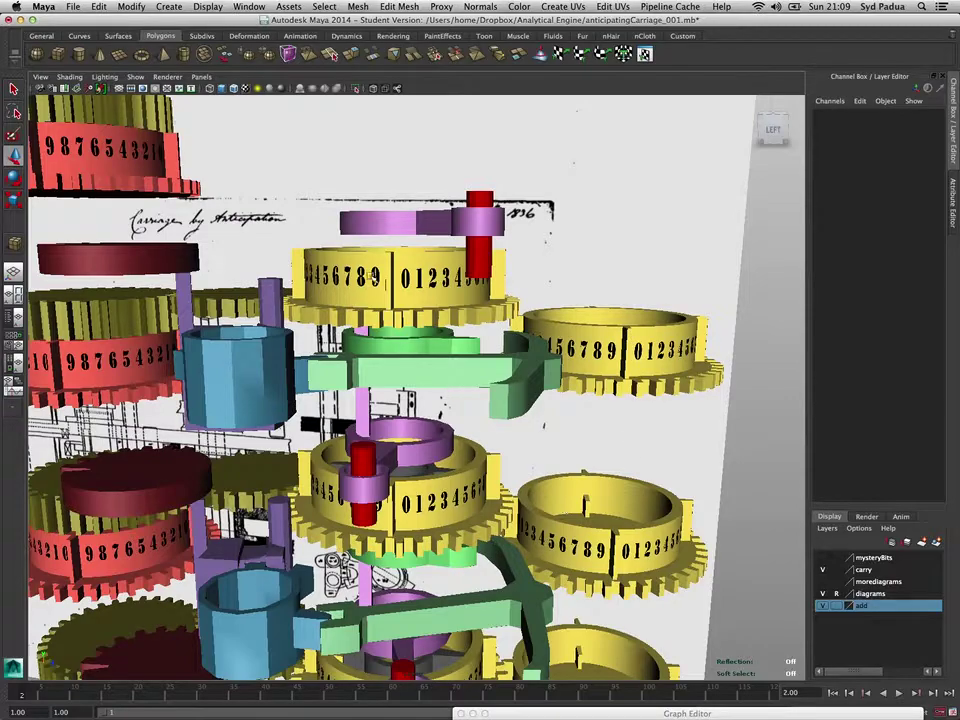
Advance the animation to frame 18 and examine the upper pairs of yellow number wheels at close range
left_click(20, 695)
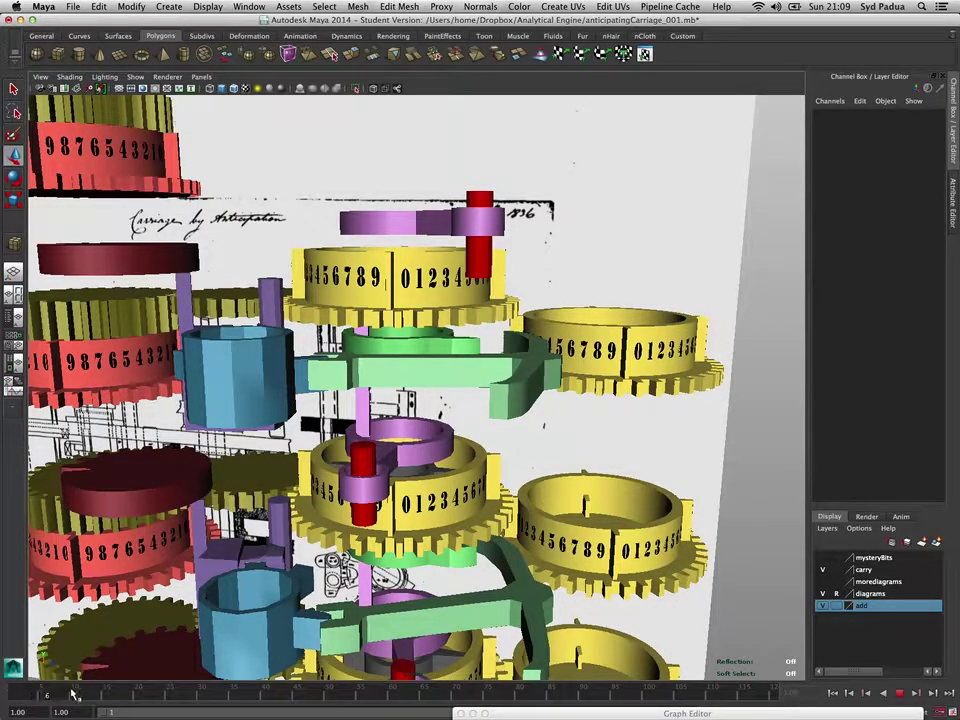
key("alt+v")
left_click(127, 696)
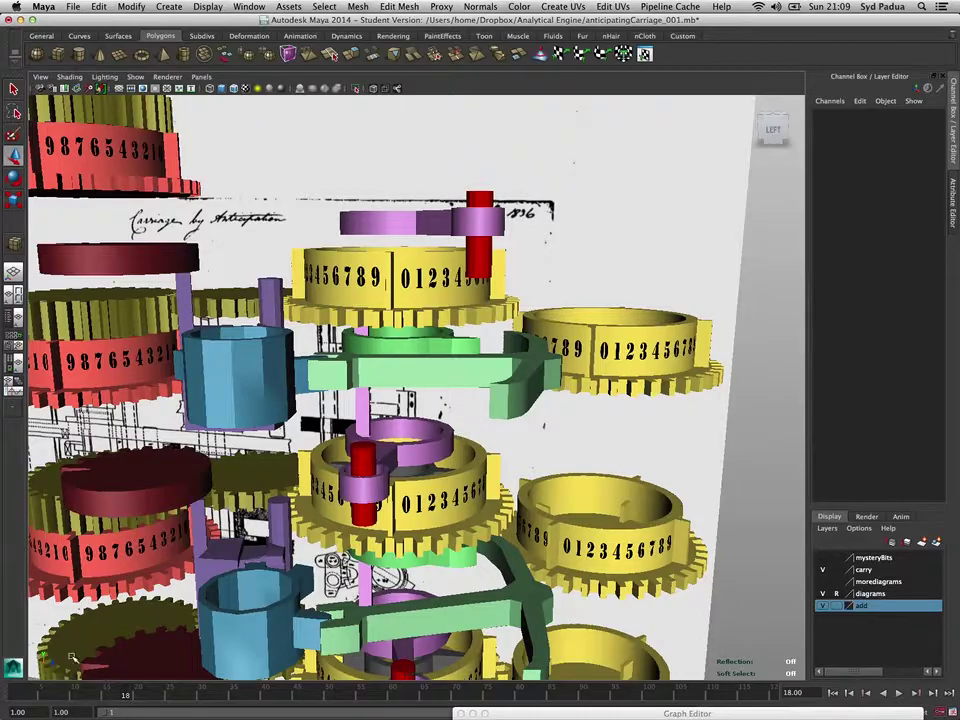
scroll(541, 405, "down", 5)
left_click_drag(530, 399, 546, 514)
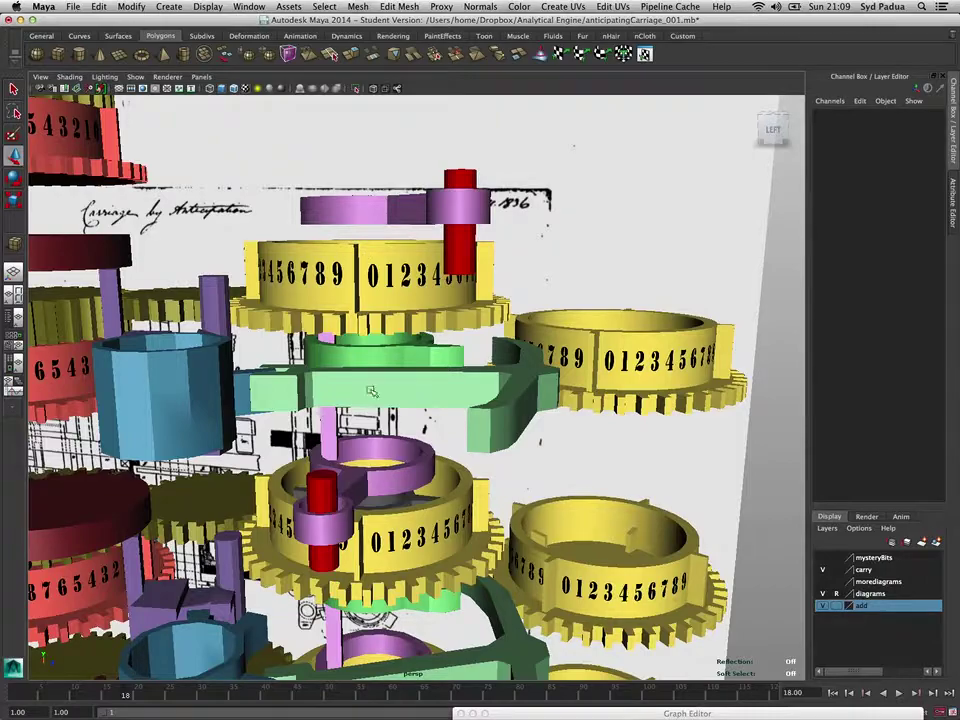
Scrub the animation between frames 29 and 39 to study how the paired yellow wheels turn together
key("alt+v")
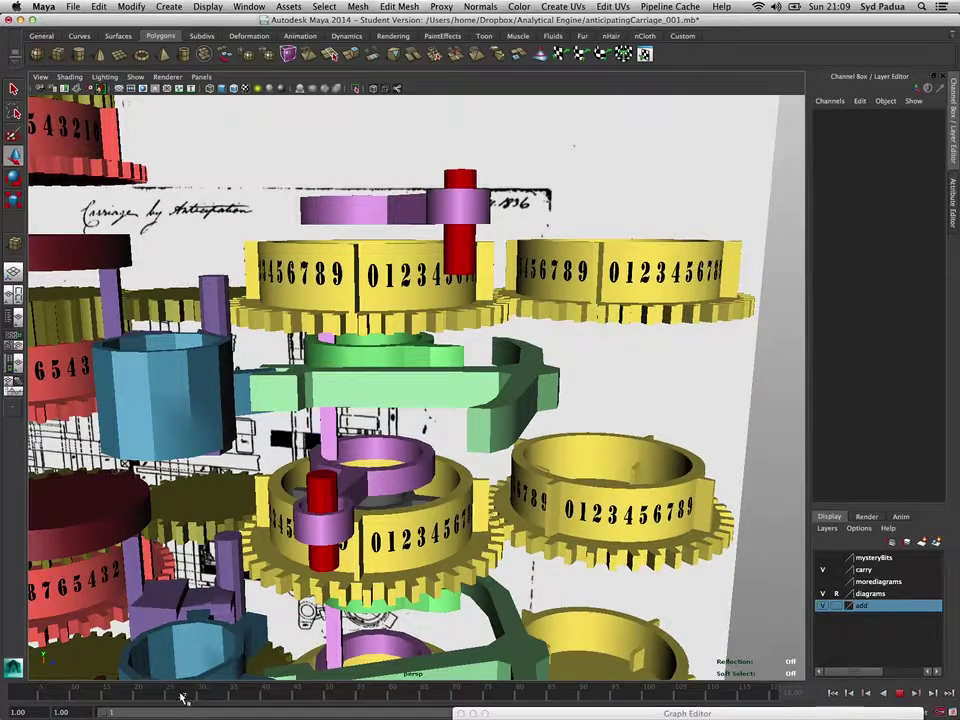
left_click(259, 690)
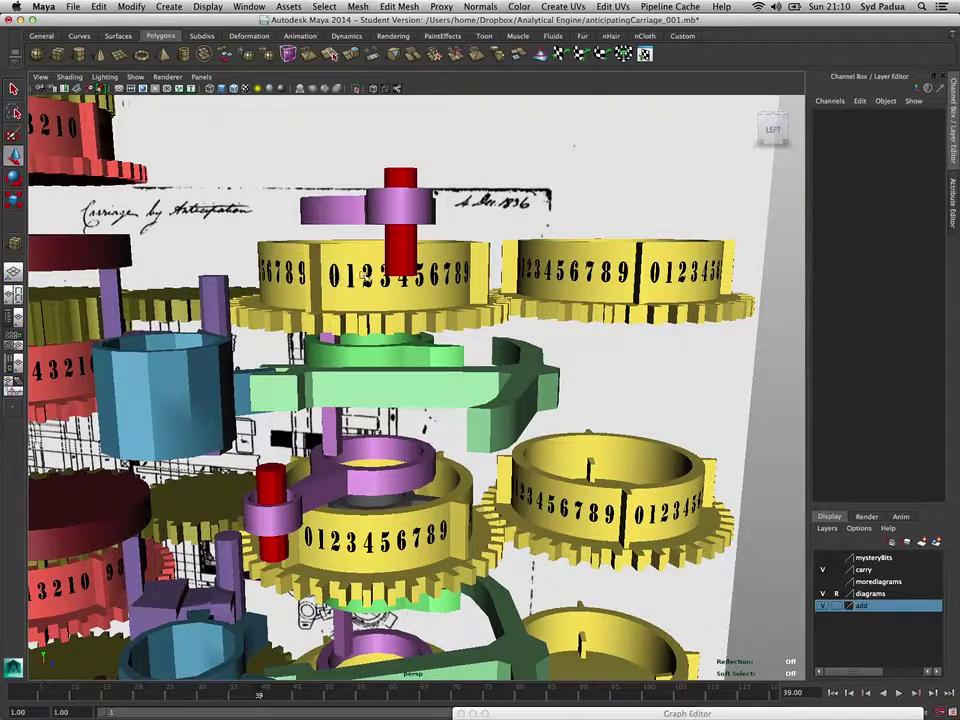
key("alt+v")
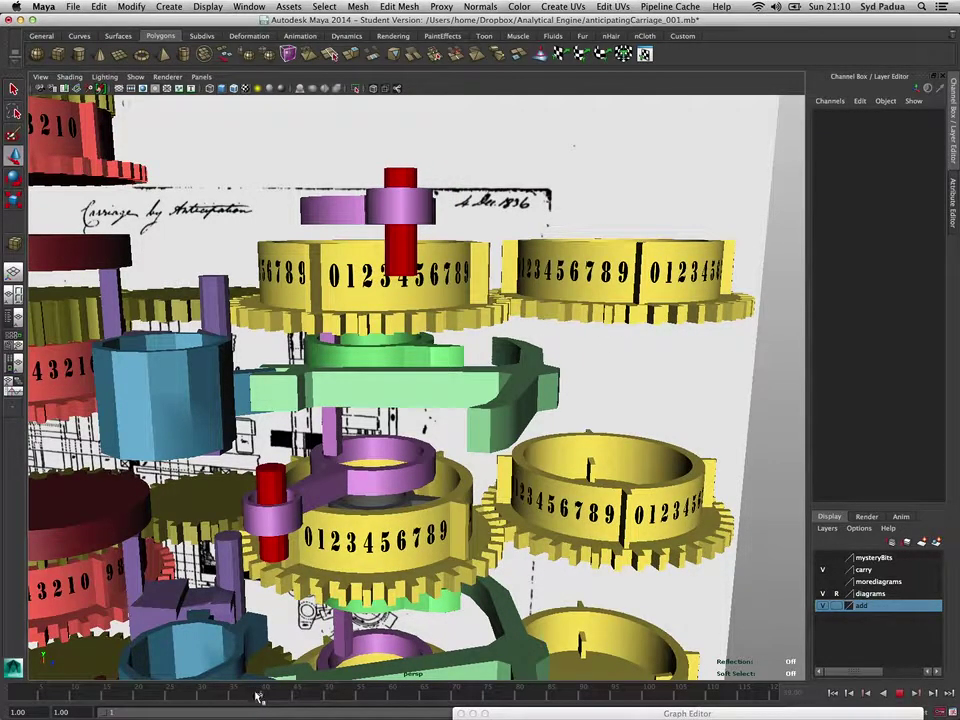
left_click(197, 697)
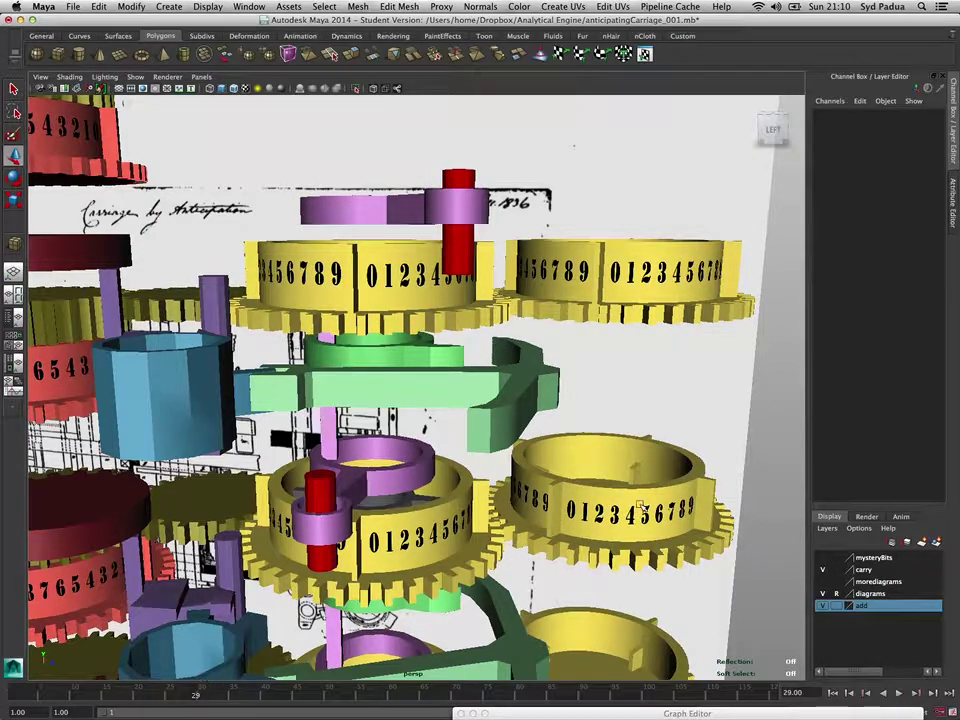
left_click_drag(218, 695, 257, 696)
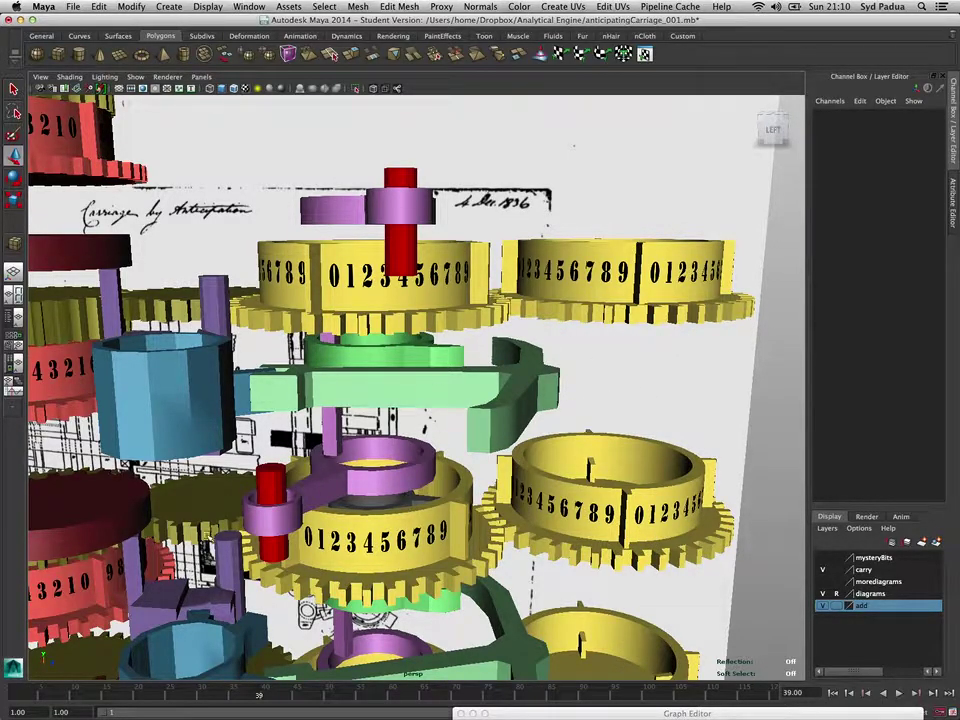
Advance the animation through the lowering and raising of the outer yellow wheels to frame 70
left_click_drag(257, 697, 372, 699)
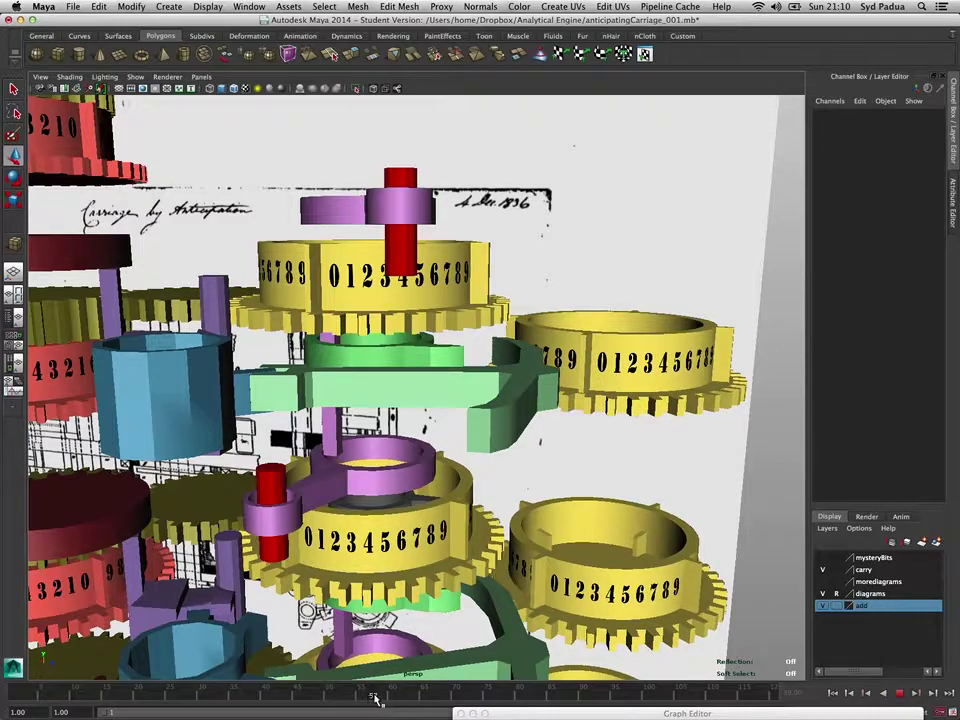
left_click_drag(375, 699, 375, 698)
left_click_drag(388, 696, 455, 677)
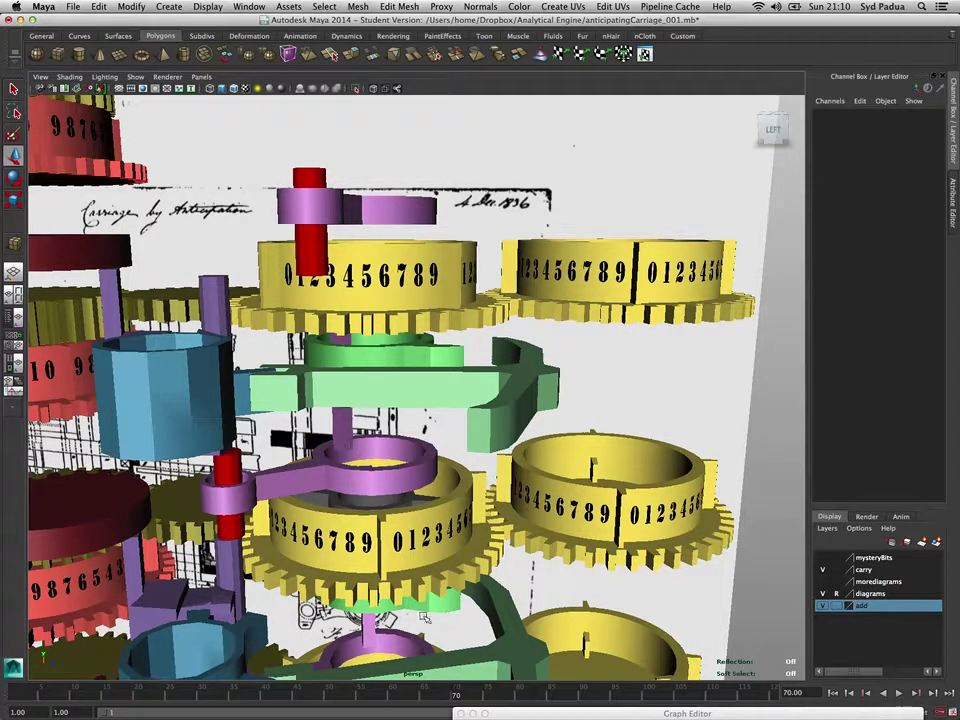
Replay the motion from frame 64 to frame 72 to examine how the purple arms and yellow wheels turn
left_click_drag(450, 694, 418, 692)
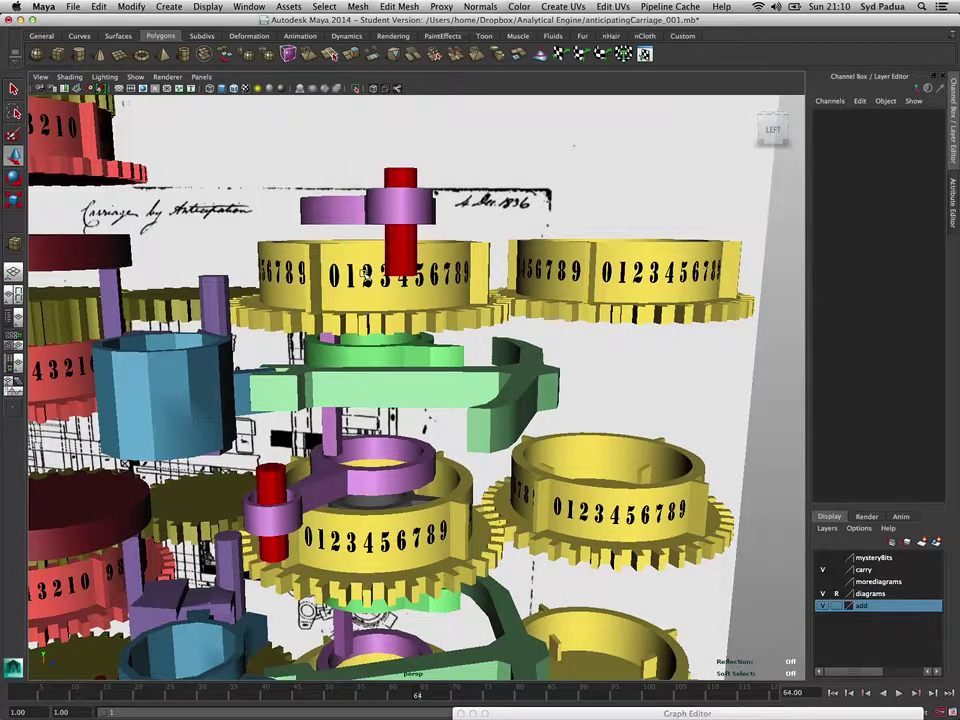
left_click_drag(418, 692, 455, 693)
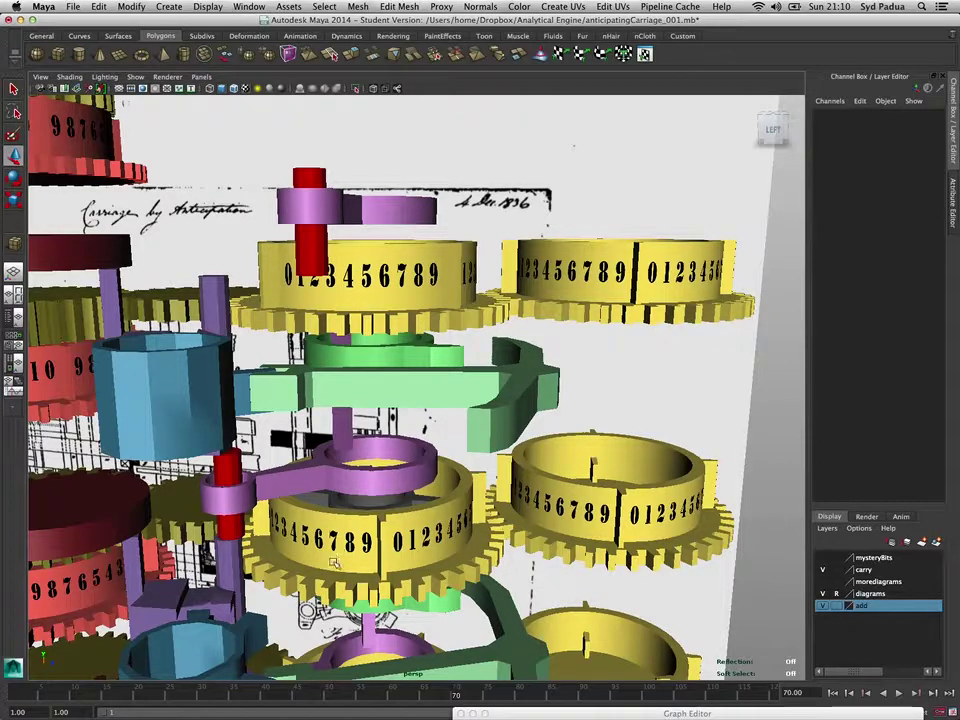
left_click_drag(455, 698, 476, 692)
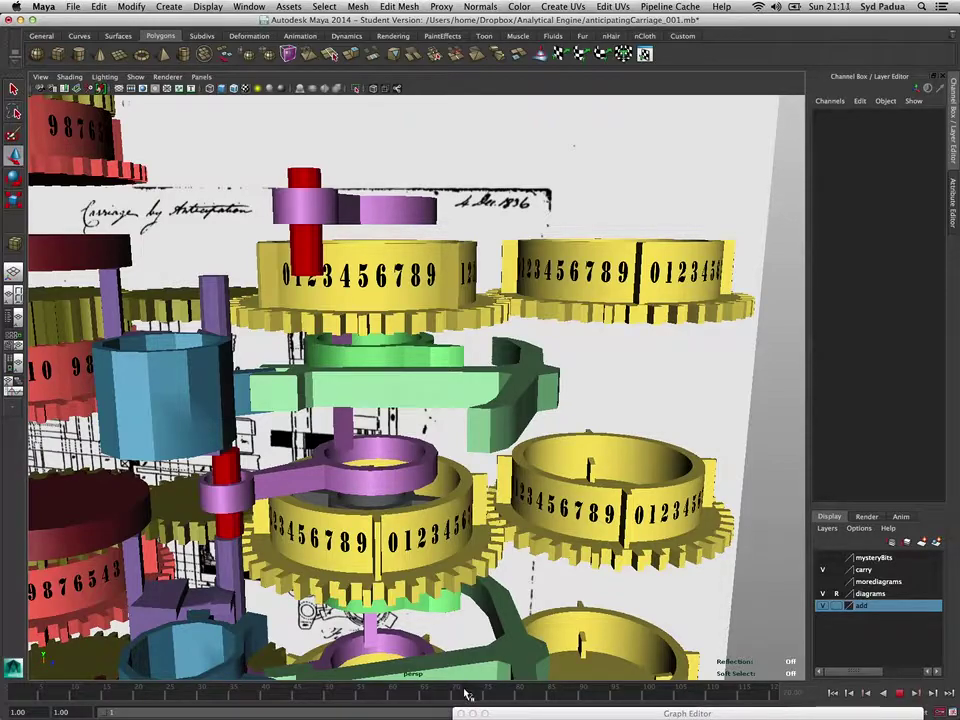
left_click_drag(463, 693, 467, 693)
key("alt+v")
left_click(419, 692)
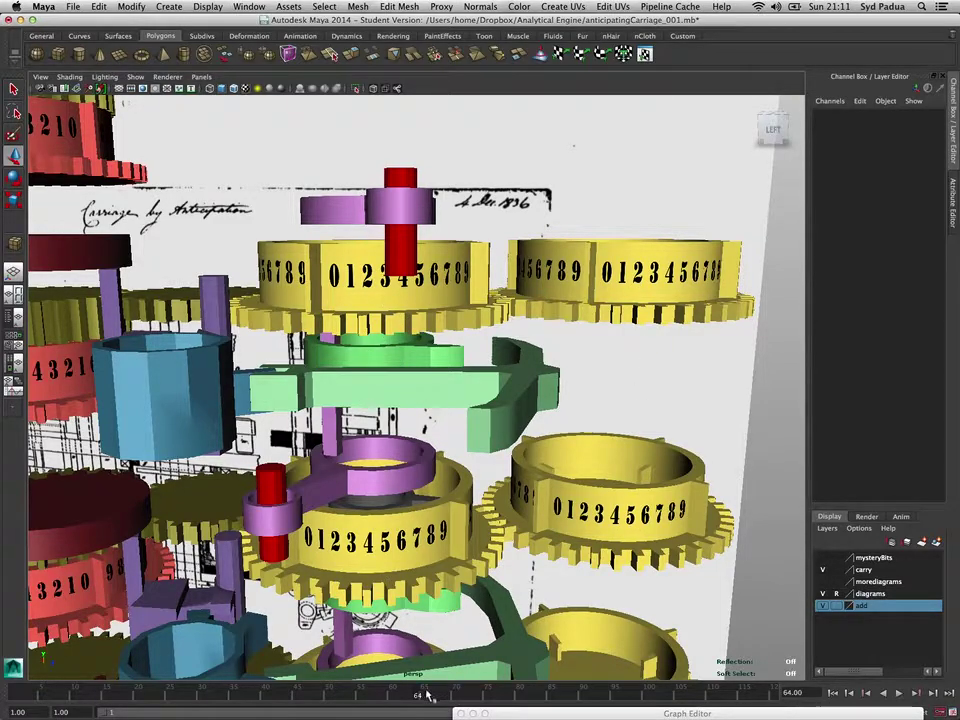
key("alt+v")
left_click(468, 692)
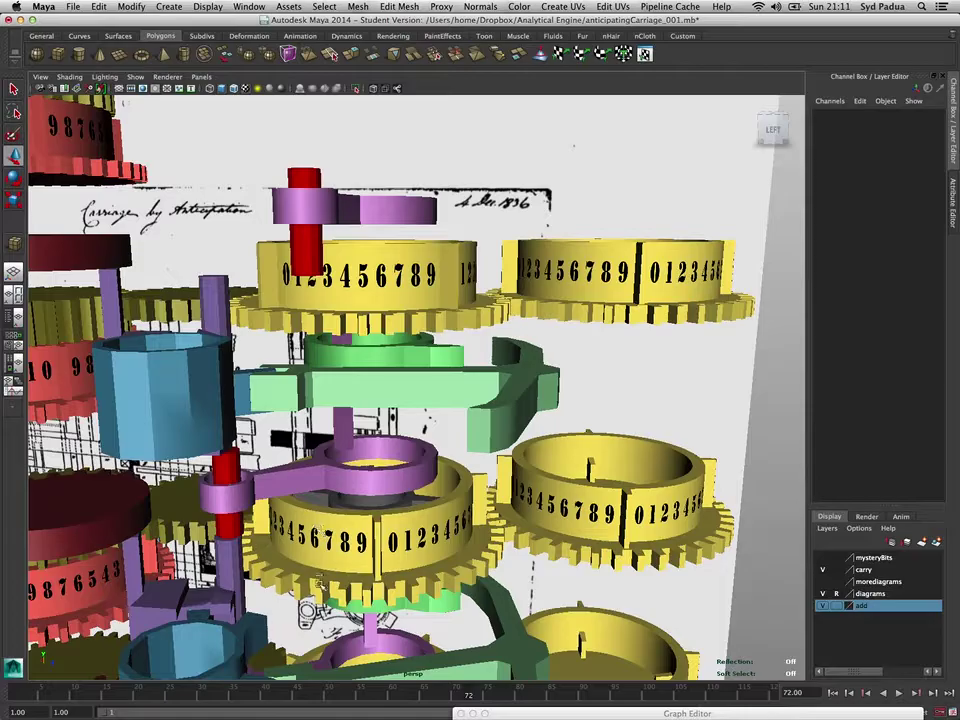
Examine the lower gear stacks and advance the animation to frame 91 to study the lowering of the outer yellow wheels
left_click_drag(319, 580, 284, 410)
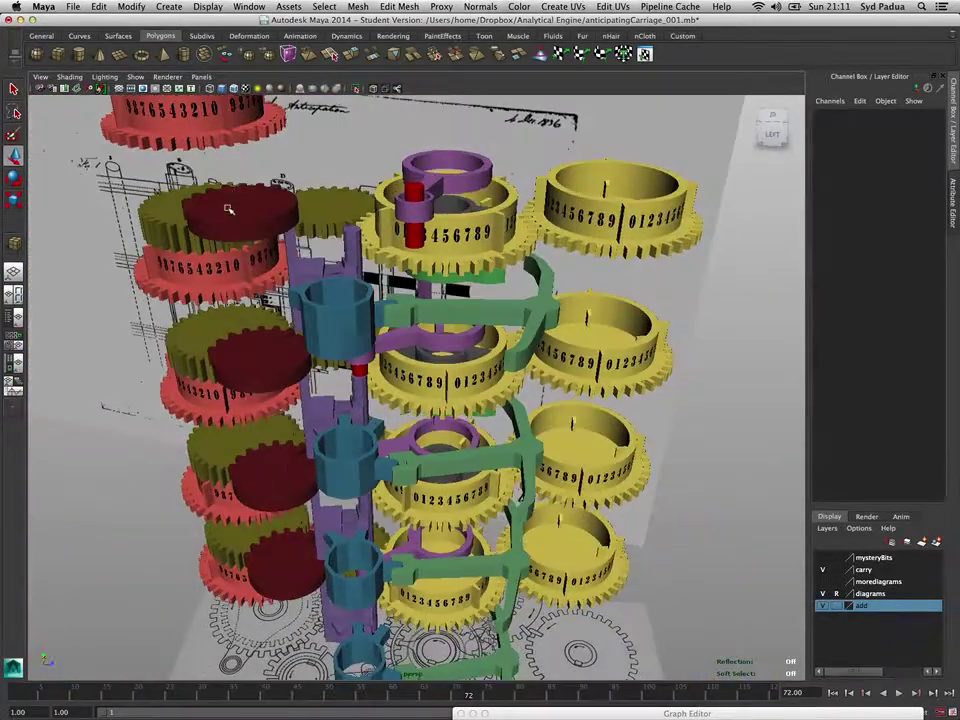
left_click_drag(296, 625, 317, 469)
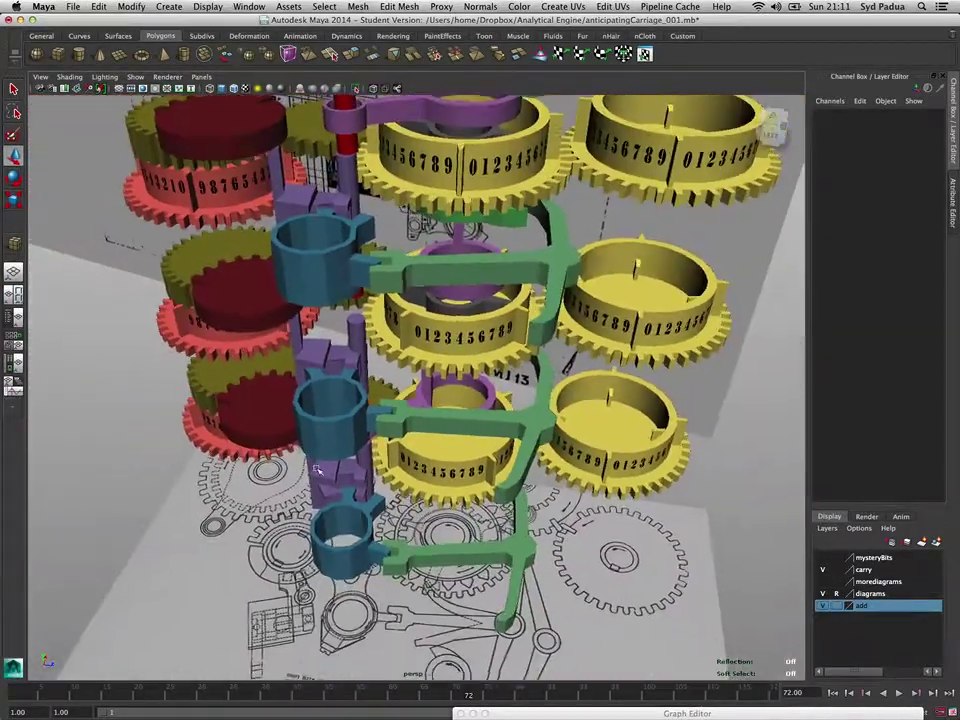
left_click_drag(361, 505, 426, 585)
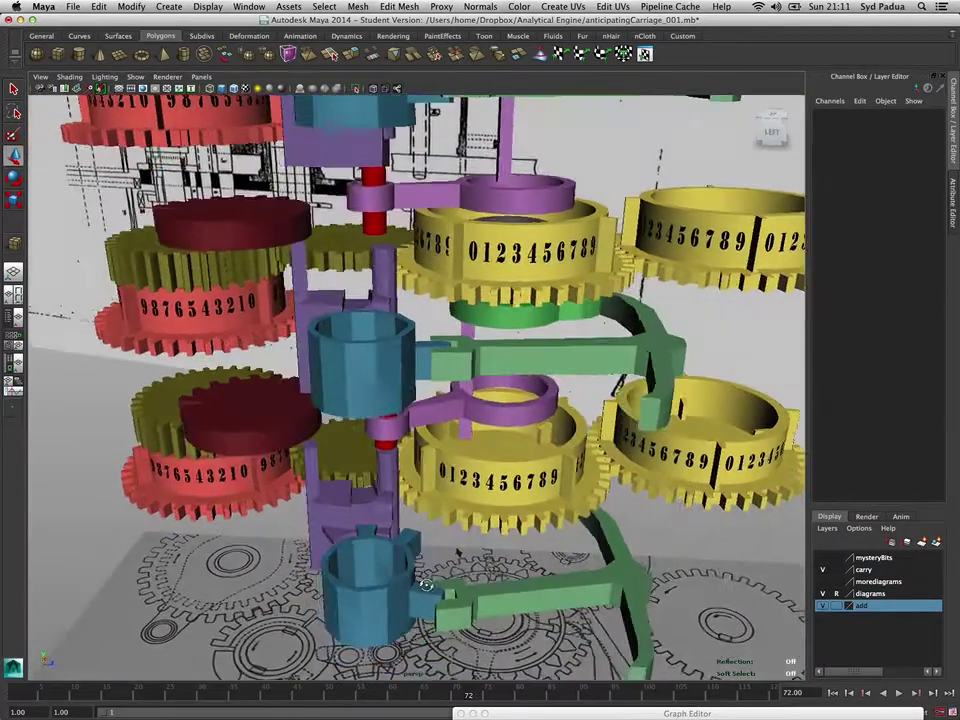
left_click_drag(469, 693, 610, 695)
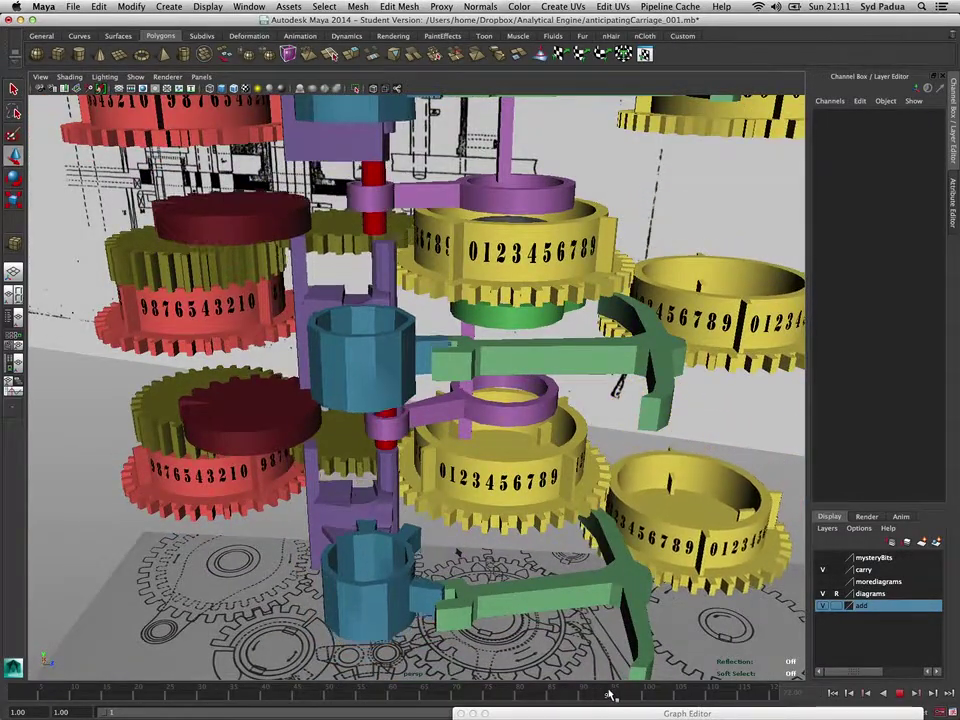
key("alt+v")
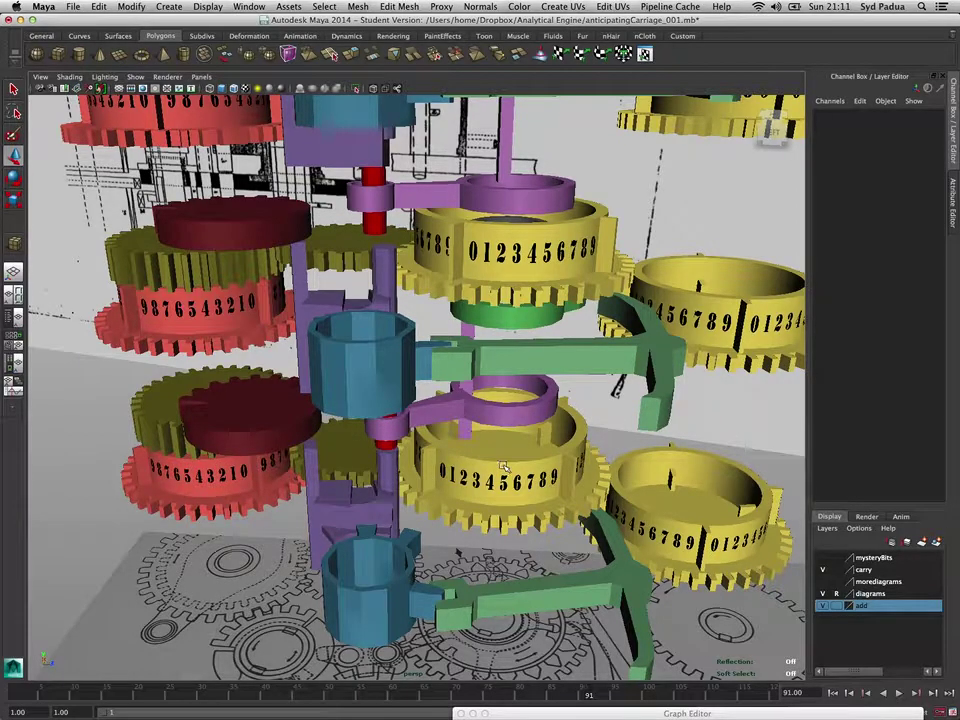
Advance to frame 101 and scrub between frames 99 and 107 to study the red number wheels with the full columns in view
mouse_move(583, 692)
left_mouse_down()
mouse_move(439, 686)
mouse_move(708, 683)
mouse_move(652, 682)
left_mouse_up()
scroll(425, 540, "down", 5)
left_click_drag(425, 540, 415, 619)
left_click_drag(383, 550, 374, 584)
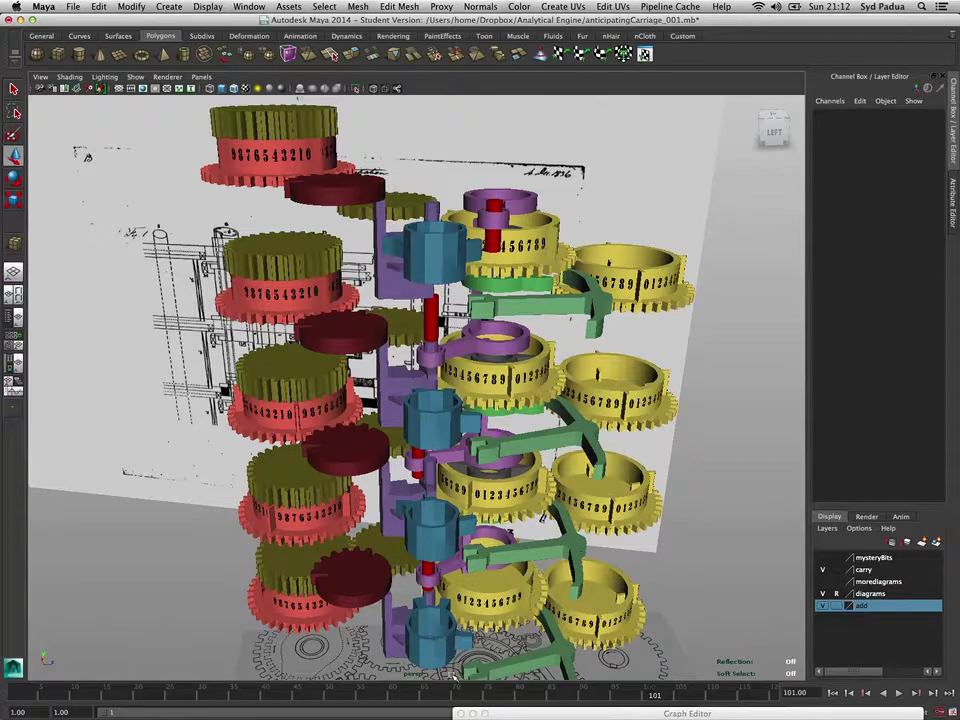
left_click_drag(633, 691, 688, 665)
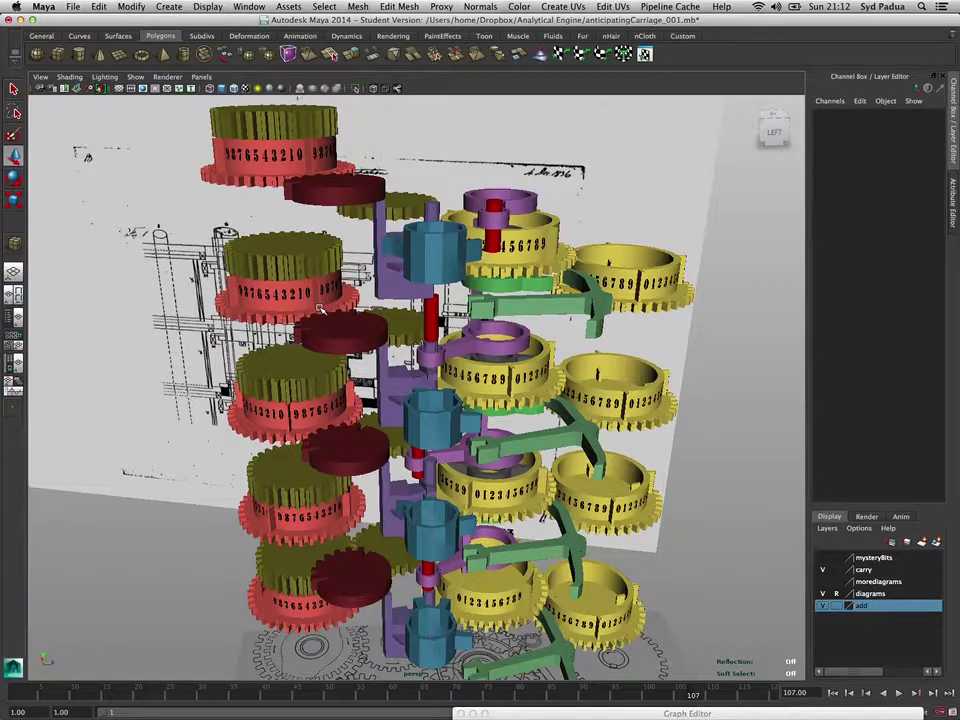
left_click_drag(688, 692, 638, 691)
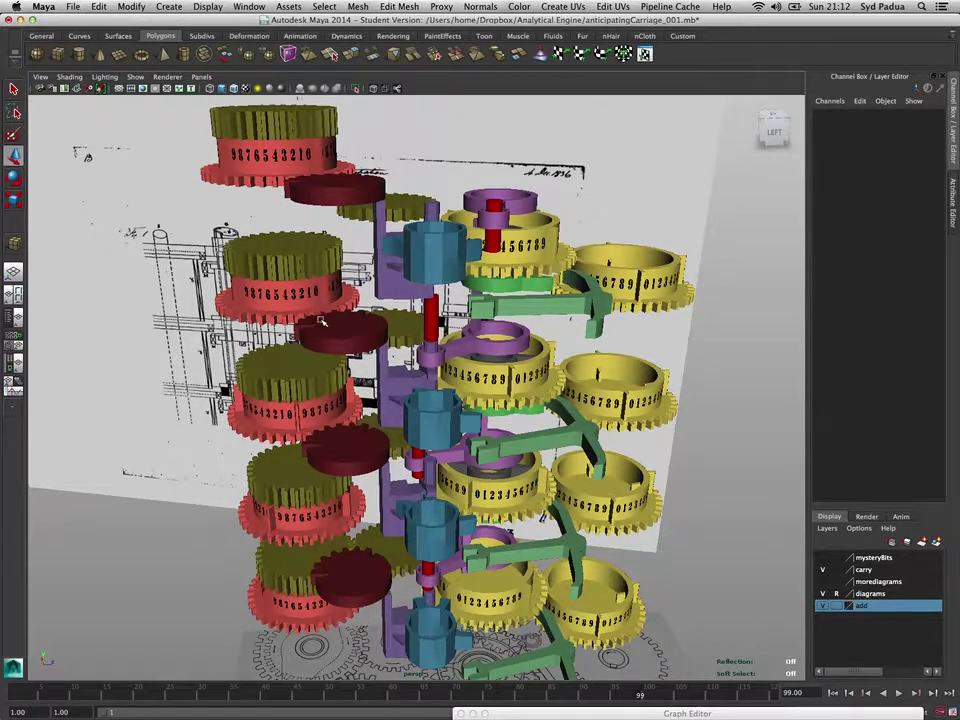
mouse_move(668, 688)
left_mouse_down()
mouse_move(643, 690)
mouse_move(719, 693)
mouse_move(706, 691)
left_mouse_up()
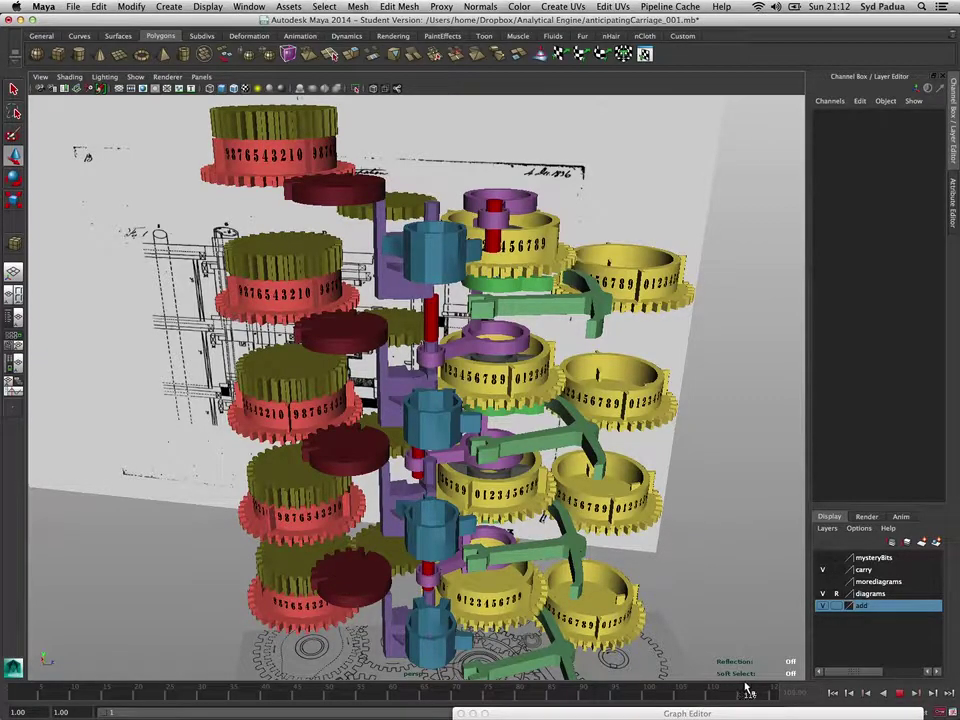
Rewind the animation to frame 87 and then frame 66, examining the purple arms and red pins at close range
left_click_drag(741, 692, 565, 683)
left_click_drag(531, 632, 490, 615)
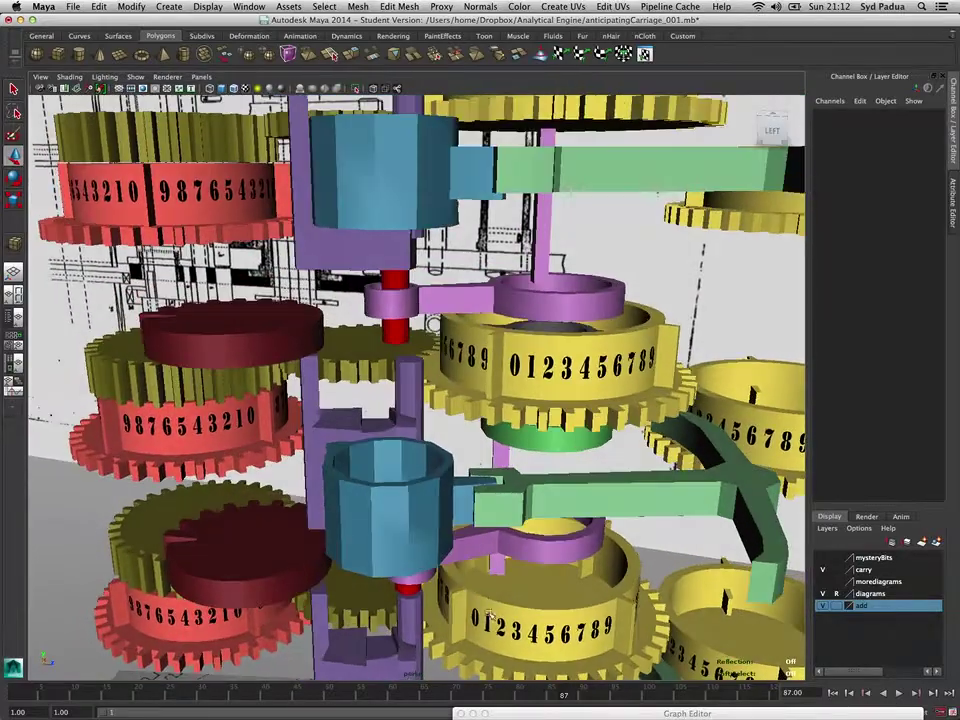
left_click_drag(560, 695, 430, 685)
mouse_move(450, 640)
left_mouse_down()
mouse_move(401, 607)
mouse_move(457, 657)
left_mouse_up()
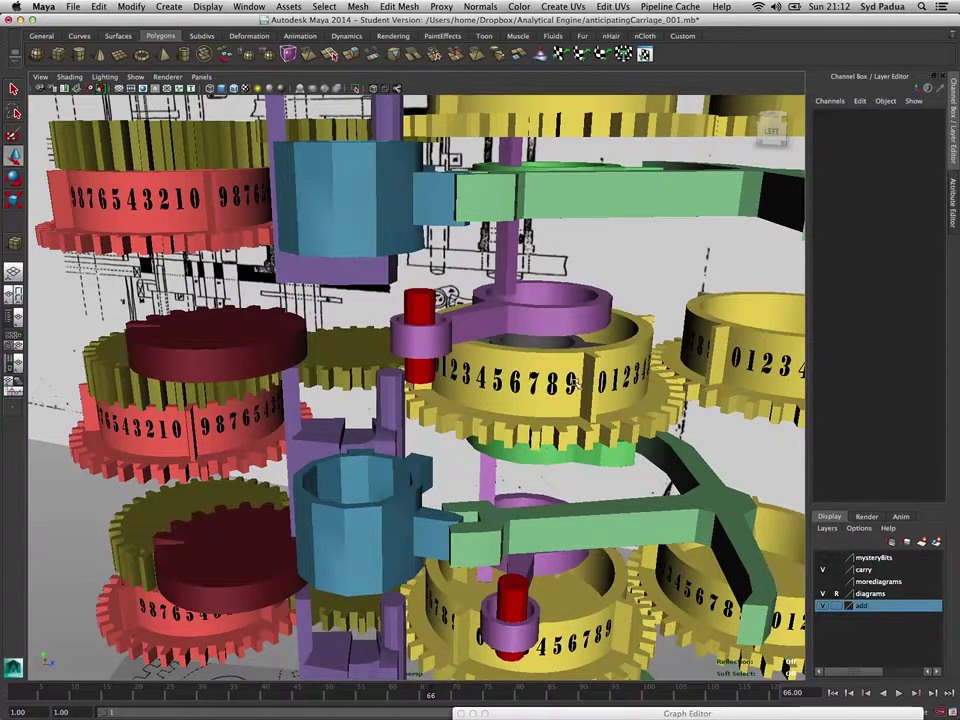
Scrub back through frame 61 and forward to frame 74, then return to frame 67 to study the swinging purple arms
key("alt+v")
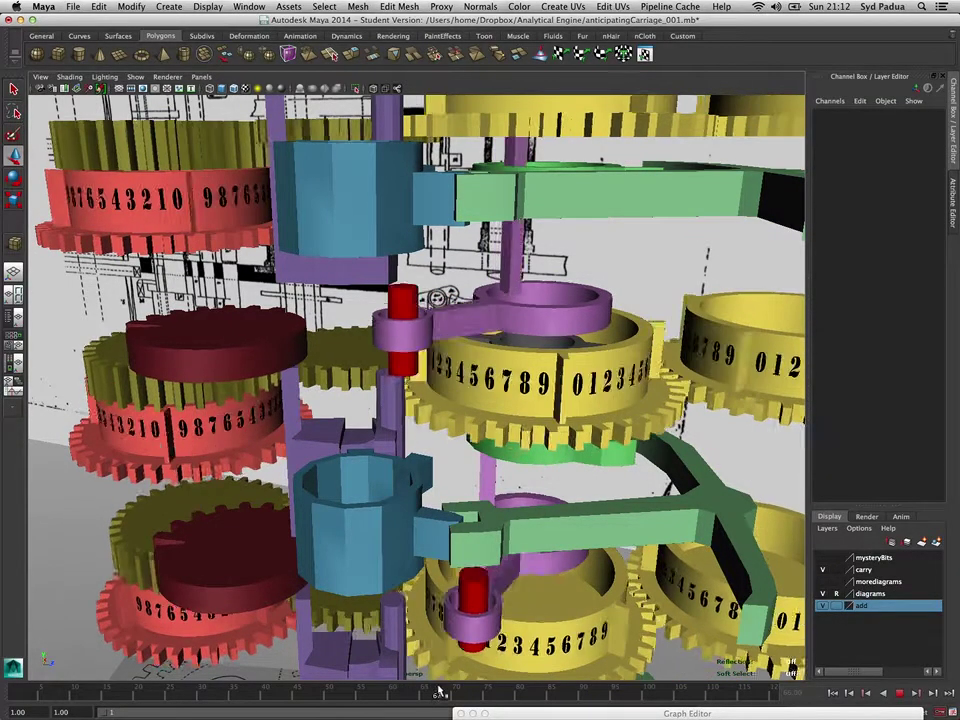
key("alt+v")
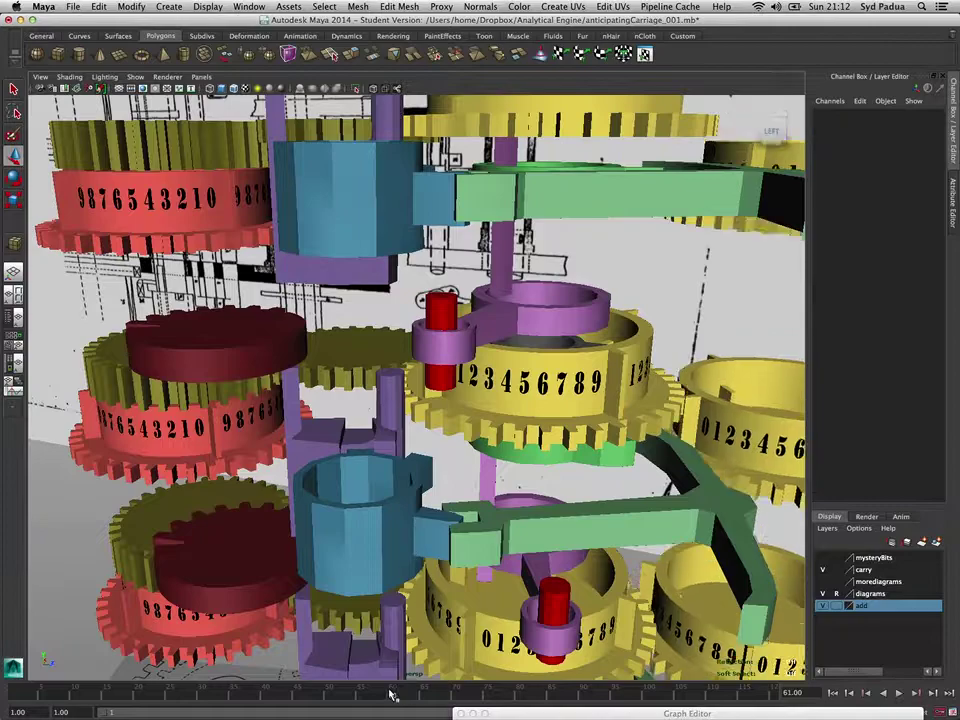
key("alt+v")
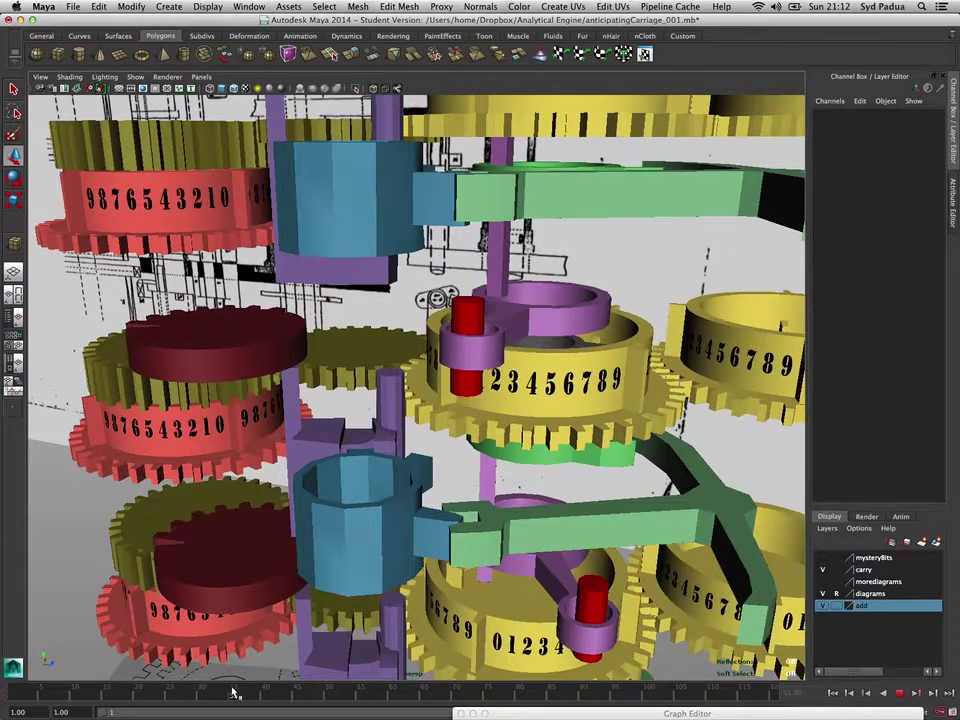
left_click_drag(232, 692, 480, 690)
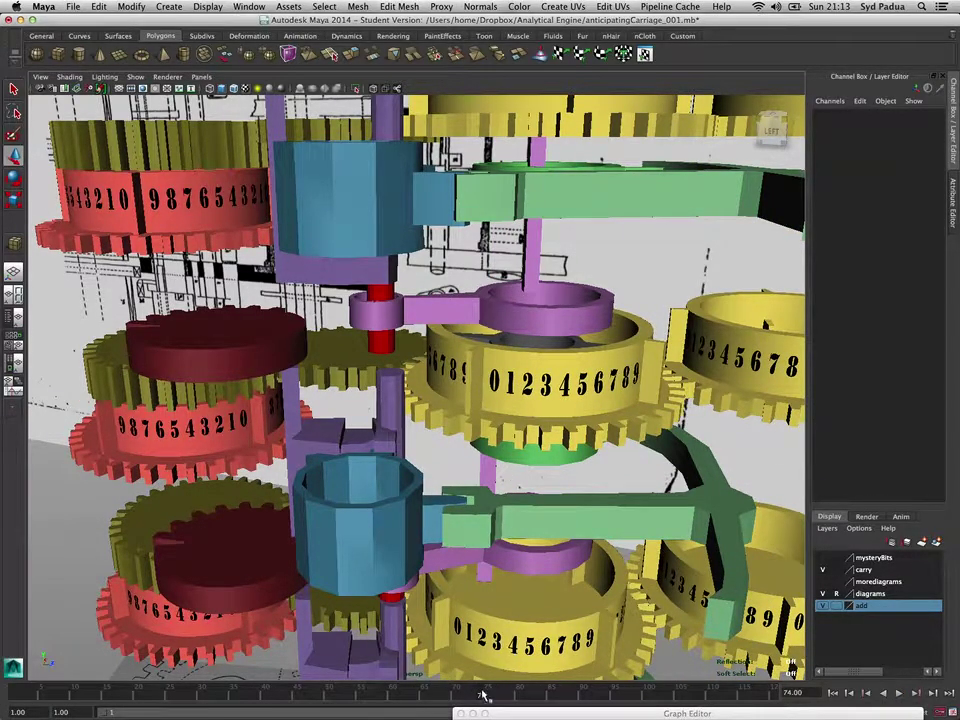
left_click_drag(481, 694, 436, 692)
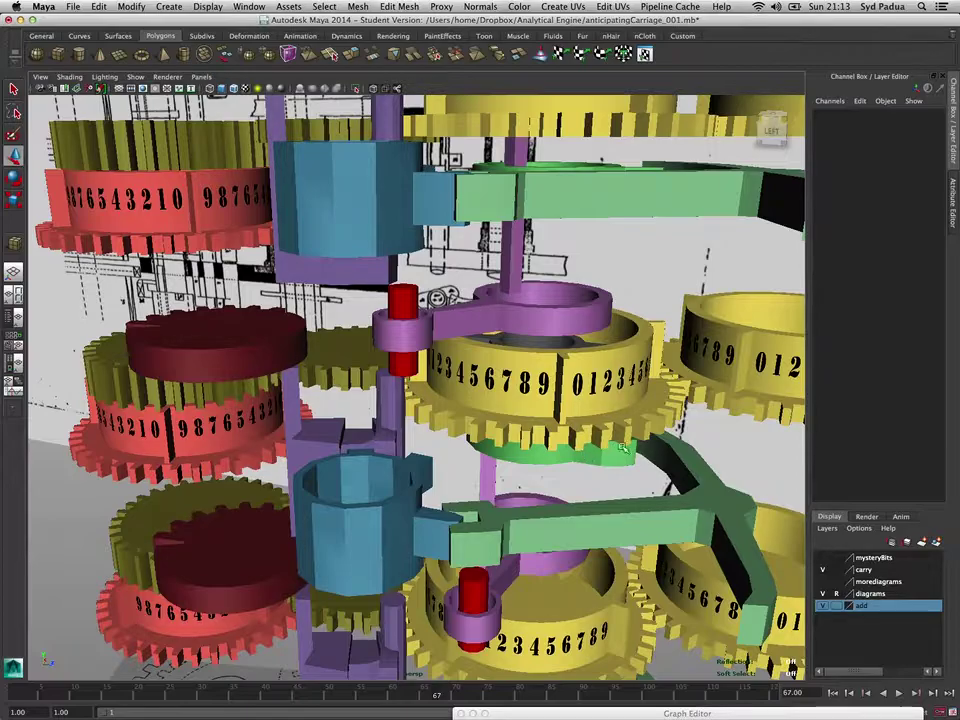
Step the animation from frame 66 through frame 71 to frame 75 to study the arms turning with the inner yellow wheels
mouse_move(433, 692)
left_mouse_down()
mouse_move(457, 692)
mouse_move(432, 692)
left_mouse_up()
left_click_drag(446, 582, 461, 535)
left_click_drag(574, 422, 540, 483)
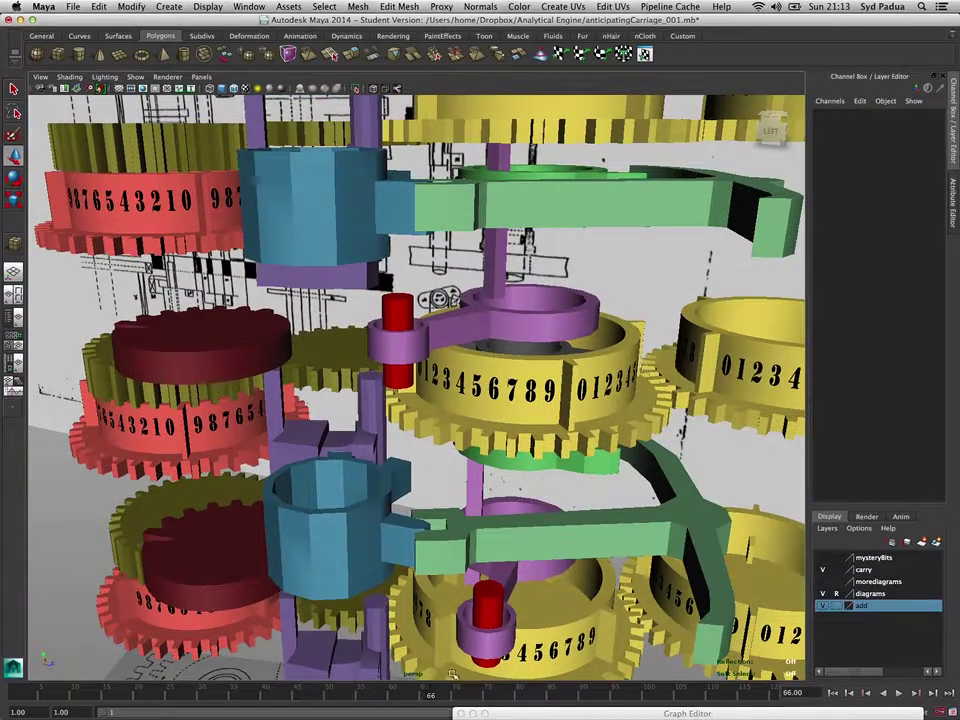
left_click_drag(431, 694, 462, 693)
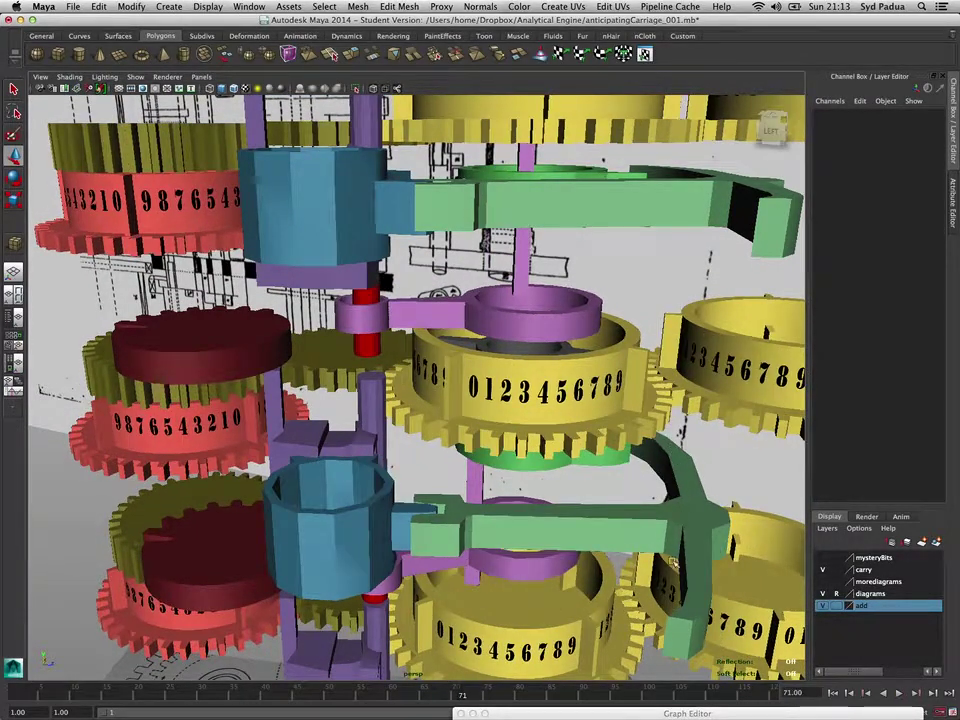
mouse_move(430, 537)
left_mouse_down()
mouse_move(411, 583)
mouse_move(391, 467)
mouse_move(434, 513)
mouse_move(426, 557)
left_mouse_up()
left_click_drag(416, 692, 487, 693)
Examine the blue cylinder and purple support at close range while advancing the animation from frame 75 to frame 102
left_click_drag(385, 592, 492, 551)
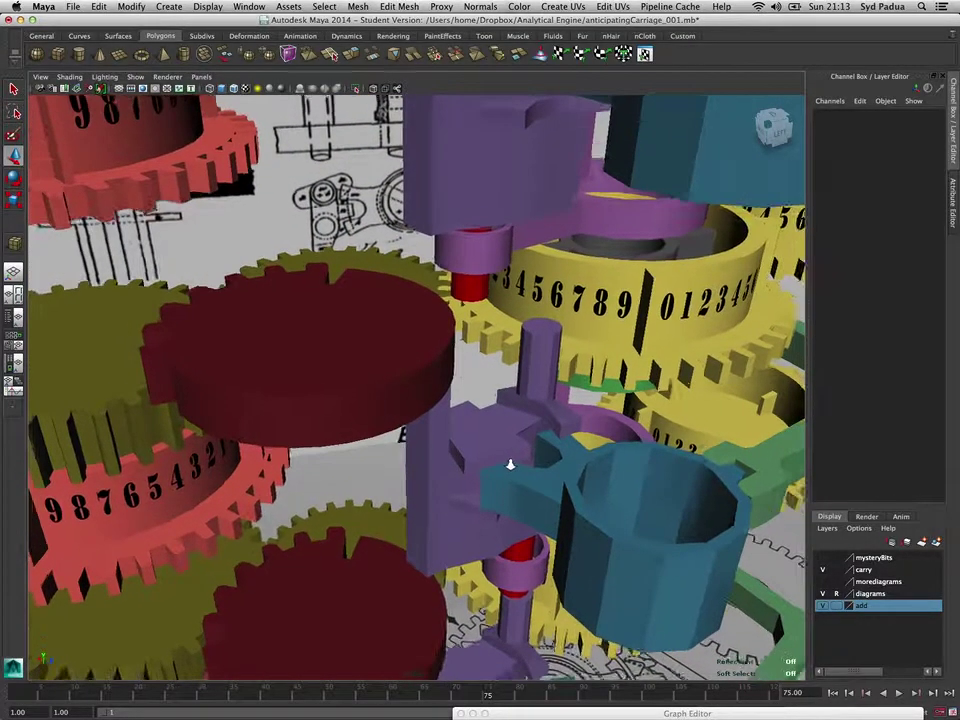
left_click_drag(514, 461, 480, 547)
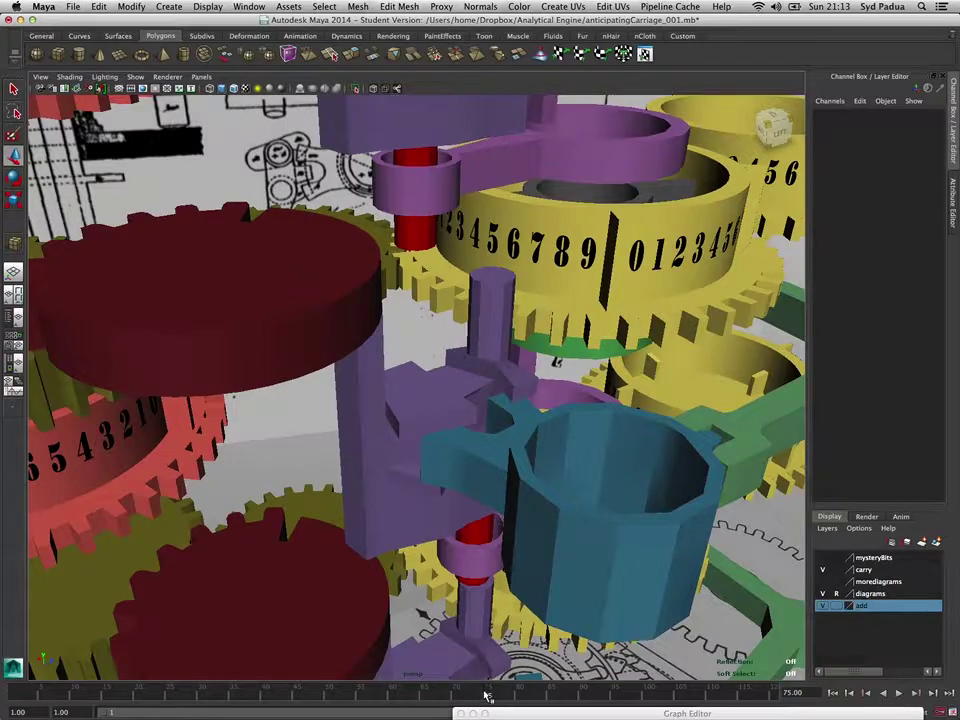
key("alt+v")
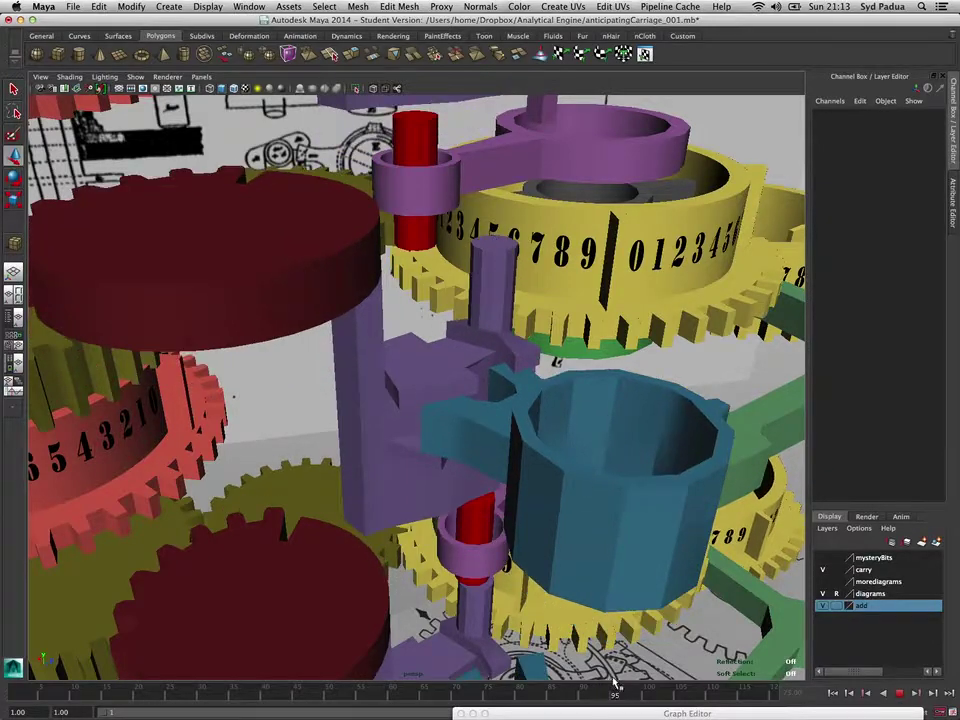
left_click_drag(615, 683, 661, 682)
left_click_drag(490, 560, 442, 546)
key("alt+v")
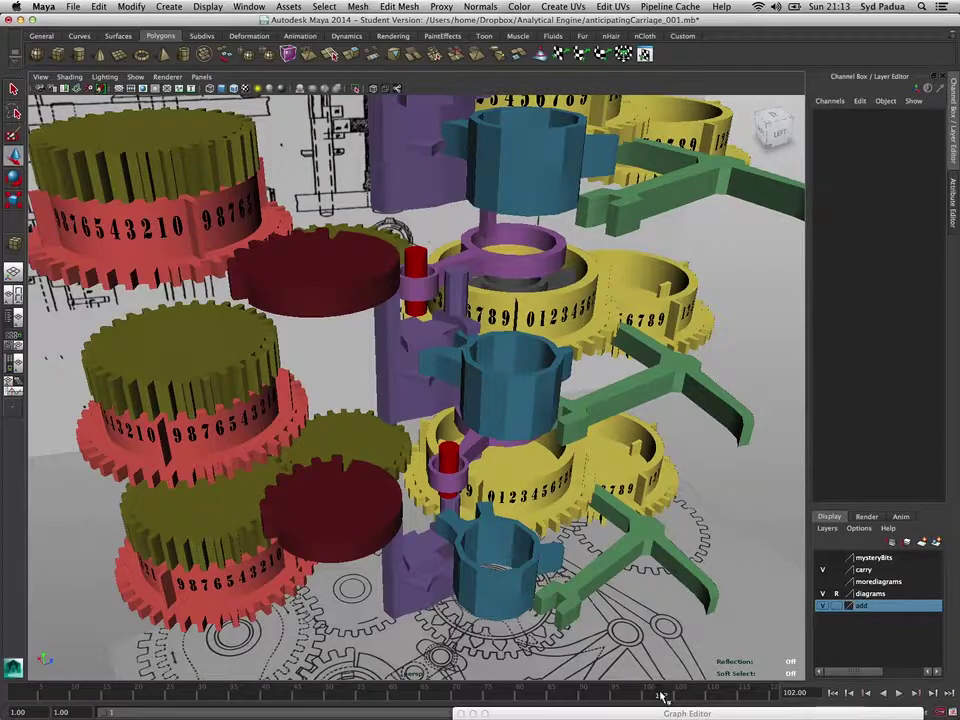
Rewind the animation to frame 59, then set it to frame 66 with the blue cylinder and dark red gear in close view
mouse_move(689, 691)
left_mouse_down()
mouse_move(486, 679)
mouse_move(500, 692)
mouse_move(750, 692)
mouse_move(585, 692)
mouse_move(387, 654)
left_mouse_up()
left_click_drag(392, 588, 424, 613)
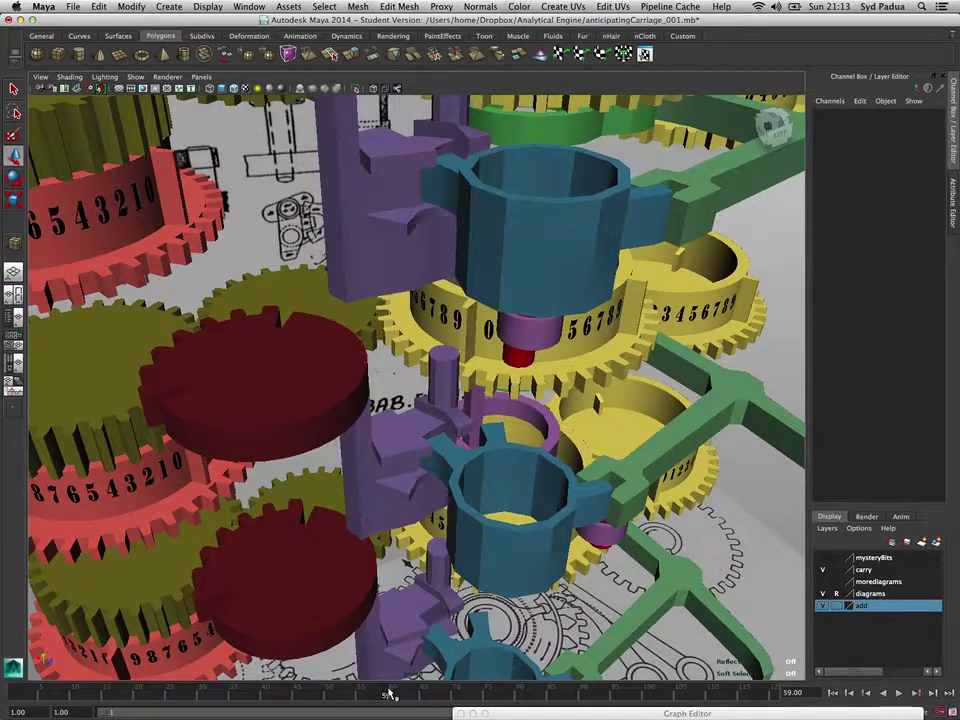
left_click_drag(390, 694, 464, 576)
left_click_drag(478, 694, 431, 693)
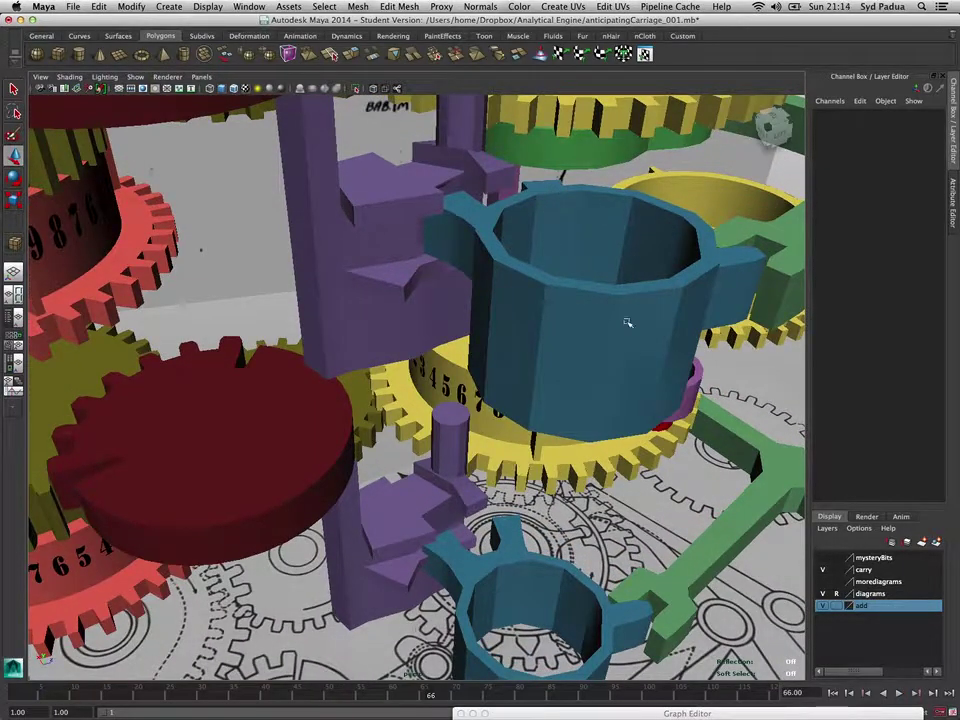
Advance the animation from frame 66 to frame 96 and examine the red pin above the purple post at close range
key("alt+v")
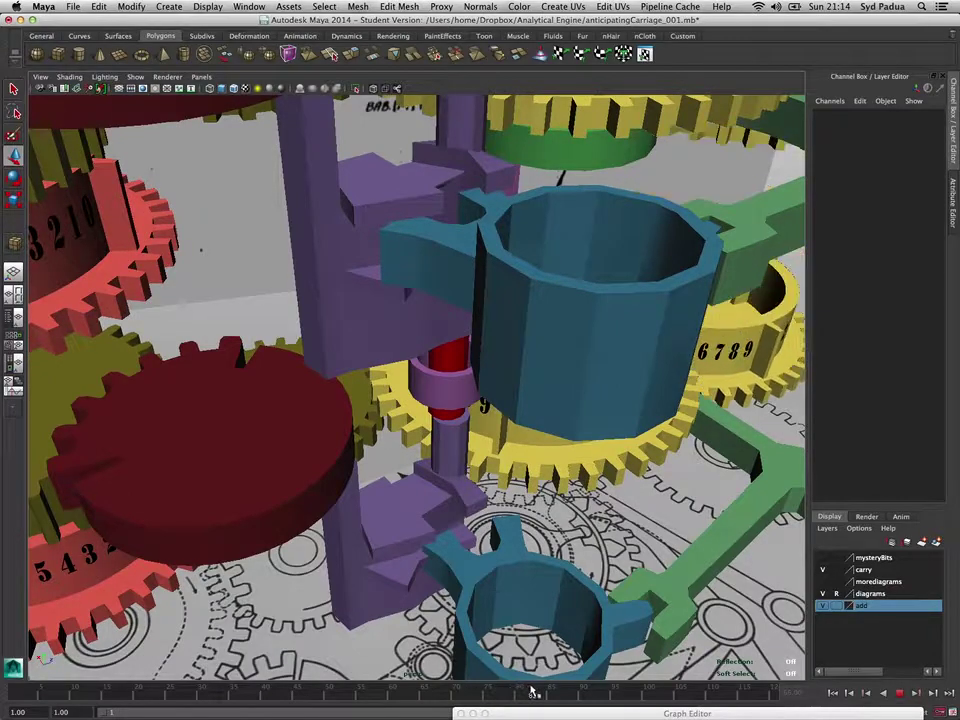
mouse_move(617, 686)
left_mouse_down()
mouse_move(636, 685)
mouse_move(622, 688)
left_mouse_up()
scroll(521, 627, "up", 3)
left_click_drag(520, 625, 507, 551)
key("alt+v")
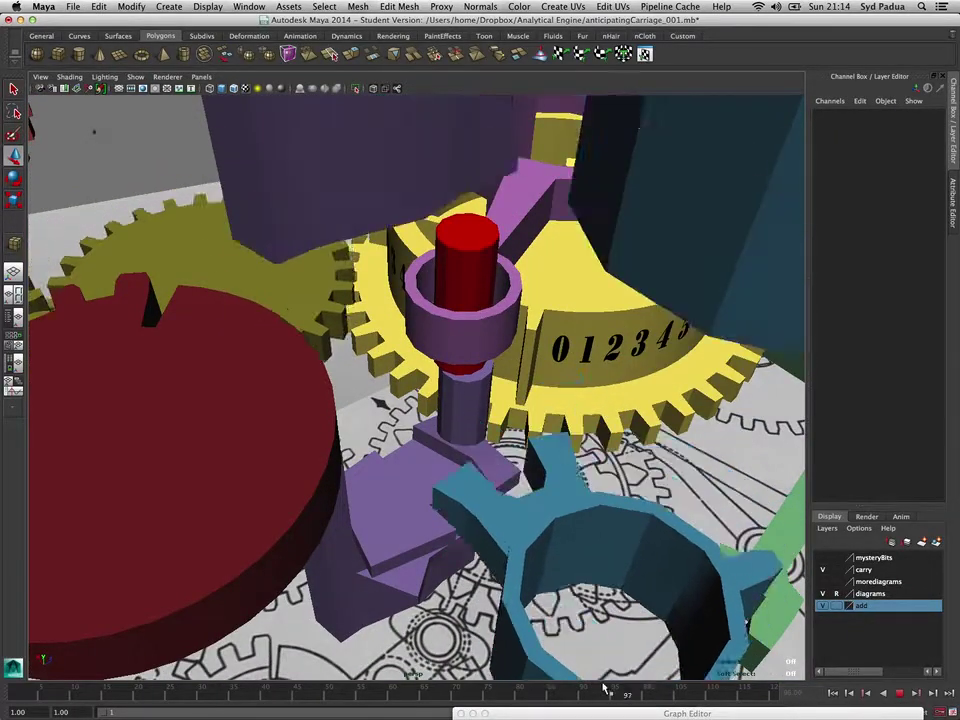
Scrub the lifting motion again and stop at frame 101, examining the blue cylinders and dark red gears across several levels
left_click_drag(603, 688, 572, 689)
scroll(499, 589, "down", 3)
left_click_drag(499, 589, 443, 630)
mouse_move(572, 692)
left_mouse_down()
mouse_move(494, 683)
mouse_move(634, 687)
mouse_move(584, 688)
left_mouse_up()
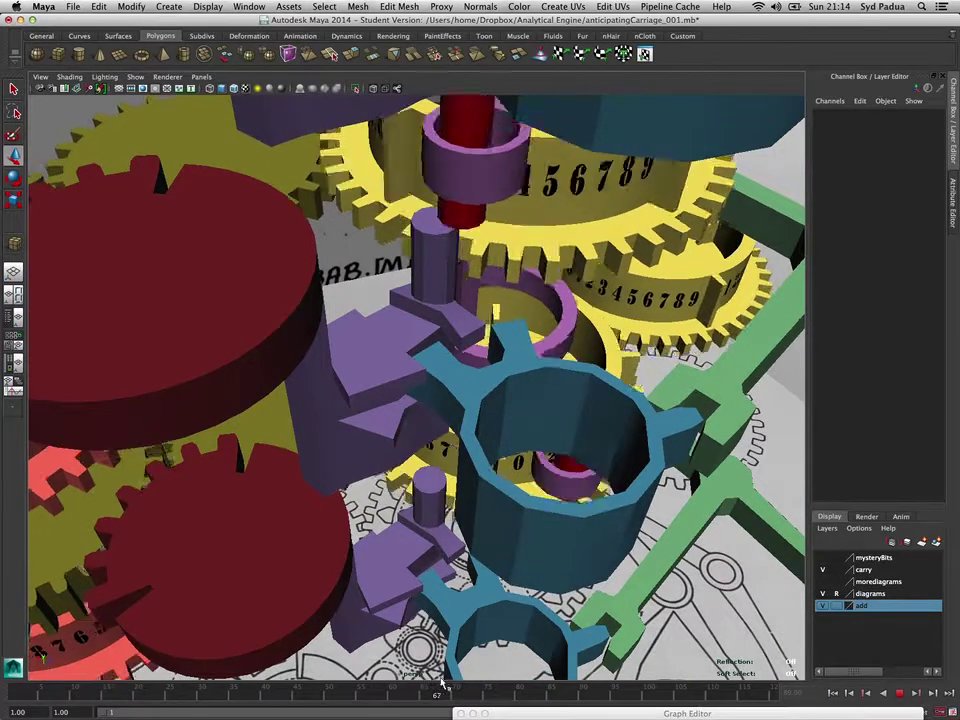
left_click_drag(376, 445, 334, 558)
left_click_drag(582, 695, 655, 694)
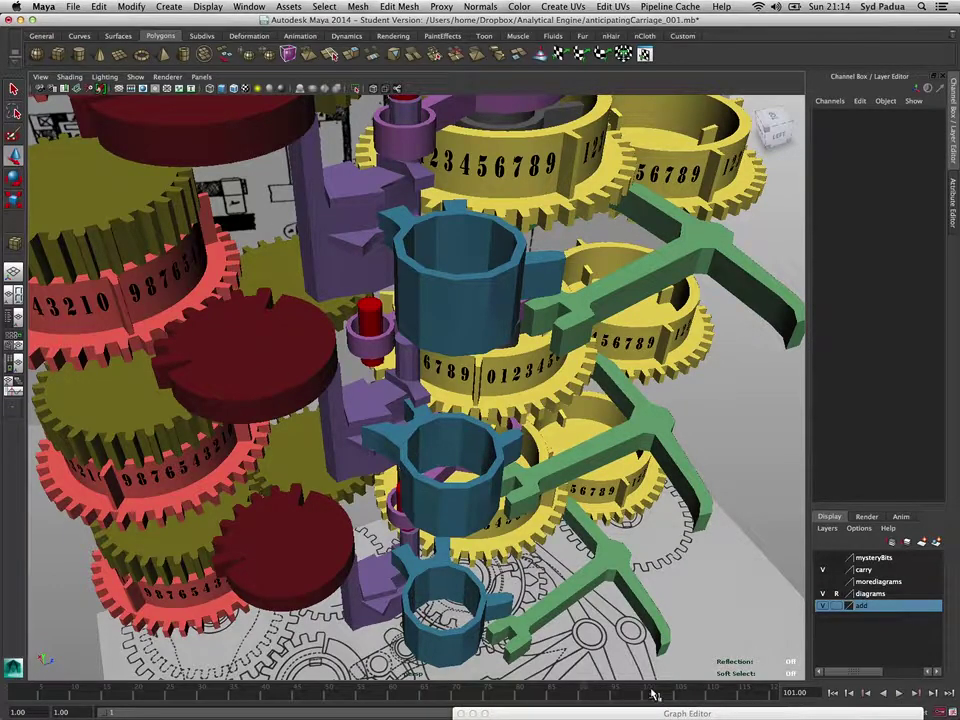
Advance the animation to frame 108, then return to frame 75 to examine the red pins between the blue cylinders and yellow wheels
key("alt+v")
mouse_move(688, 694)
left_mouse_down()
mouse_move(604, 691)
mouse_move(688, 689)
left_mouse_up()
left_click_drag(540, 450, 444, 580)
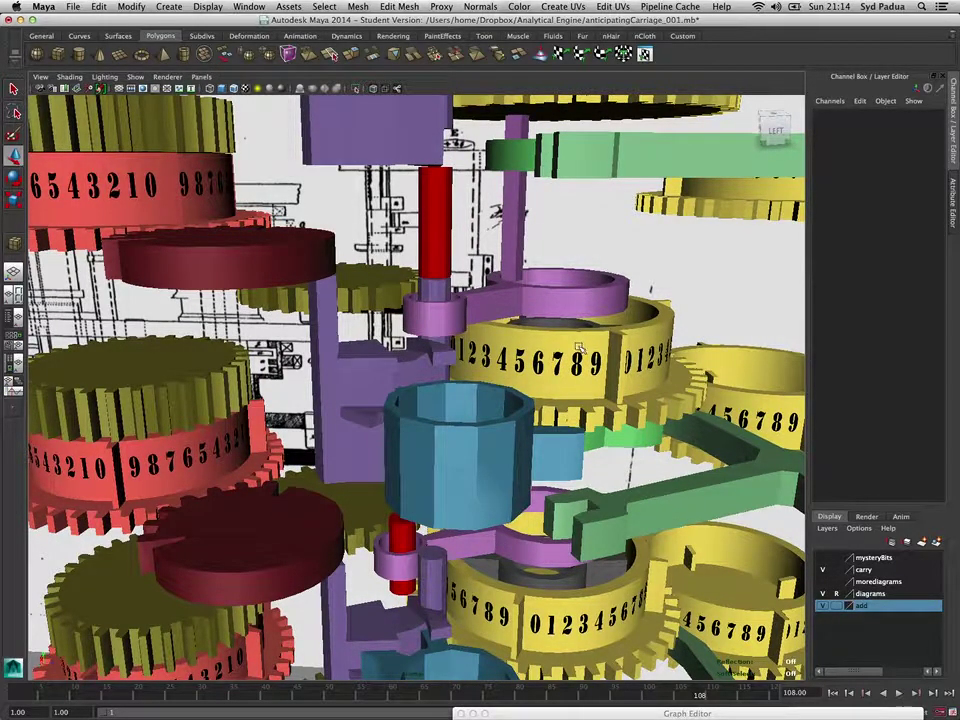
left_click_drag(652, 692, 487, 692)
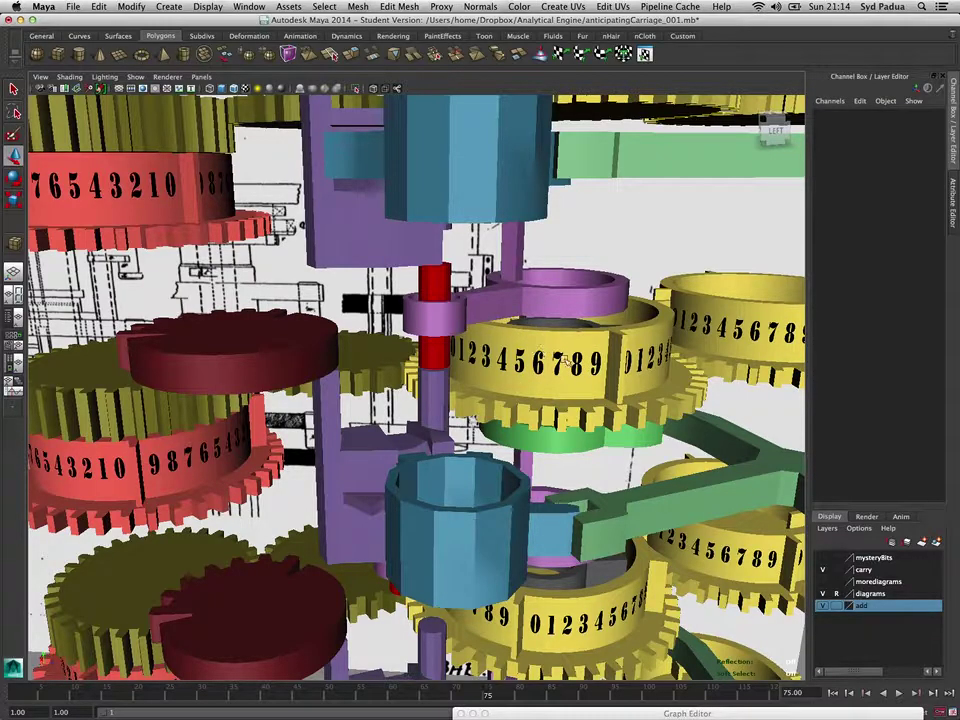
scroll(508, 376, "down", 3)
mouse_move(512, 386)
left_mouse_down()
mouse_move(515, 495)
mouse_move(498, 424)
mouse_move(518, 362)
left_mouse_up()
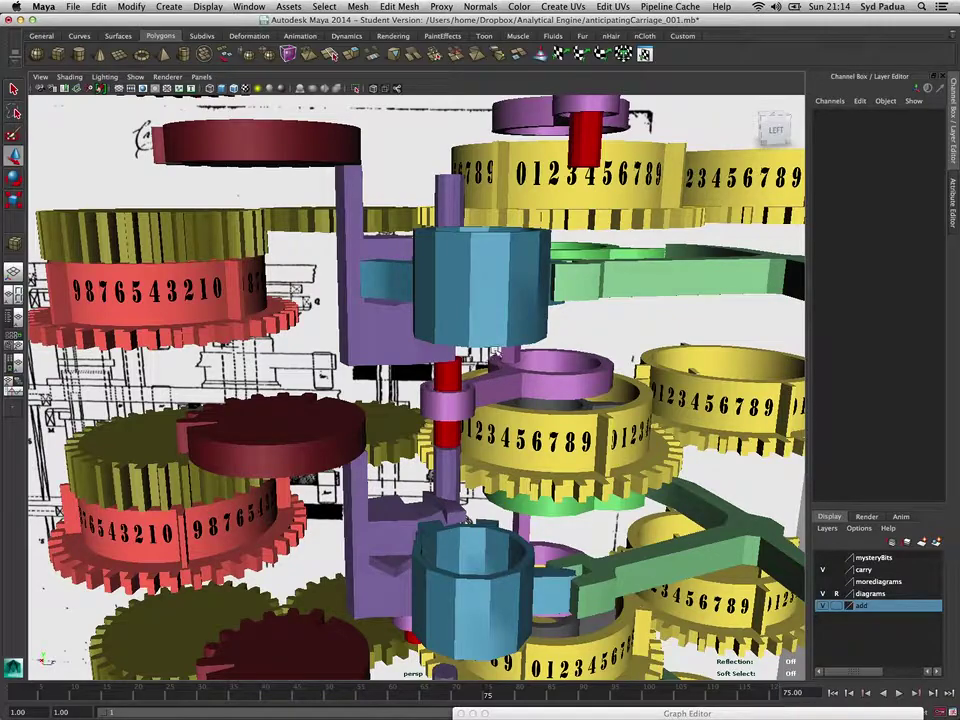
Replay the motion between frames 64 and 72 to study how the red pin swings into line with the purple post
key("alt+v")
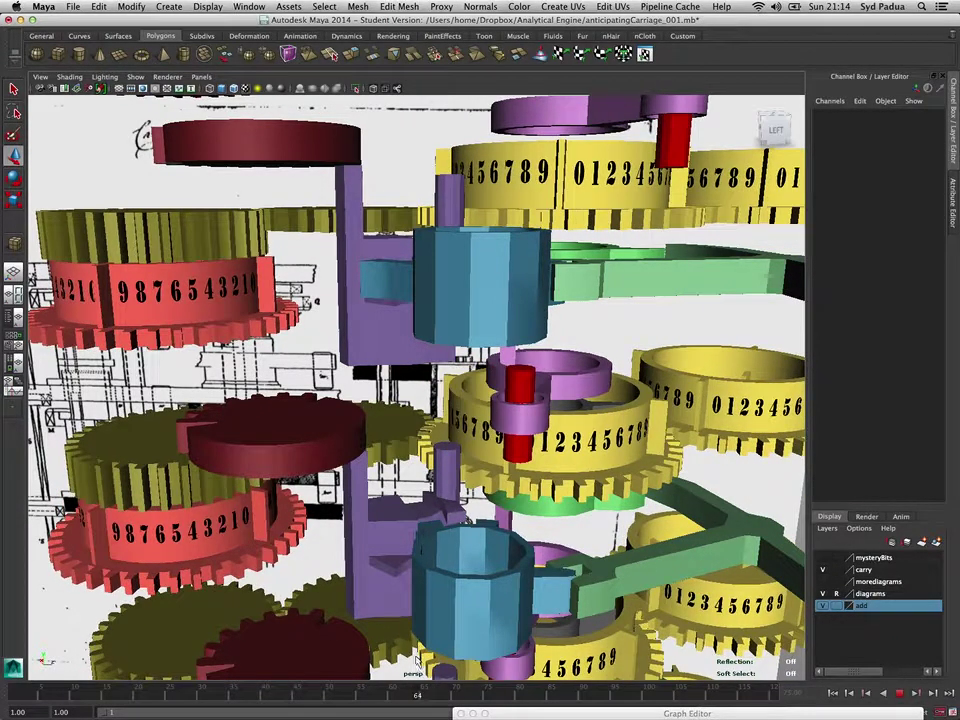
key("alt+v")
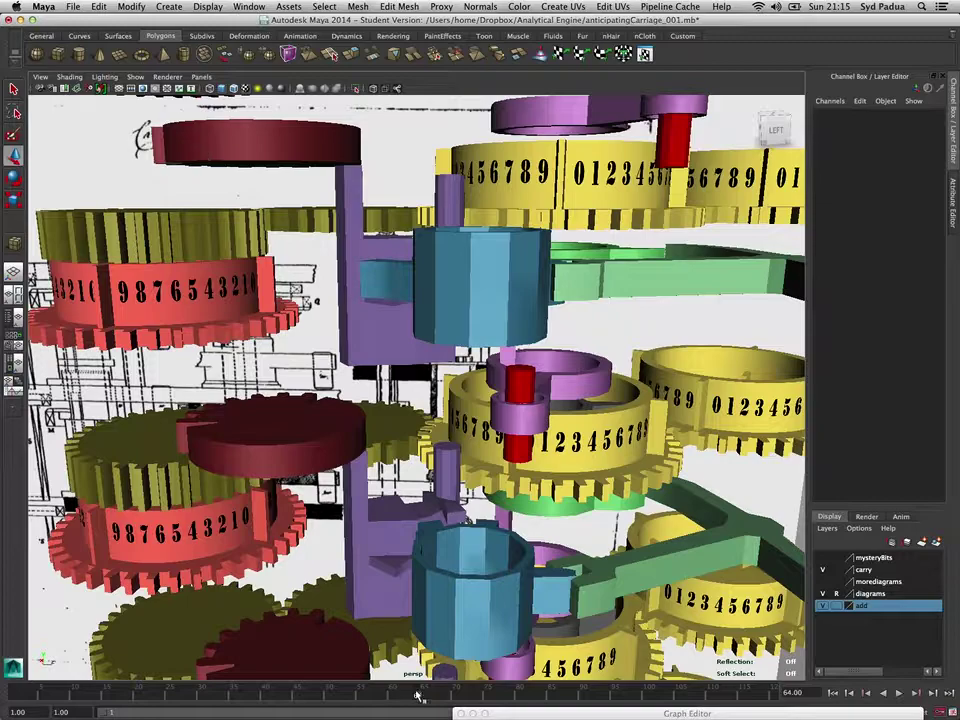
left_click_drag(418, 697, 468, 697)
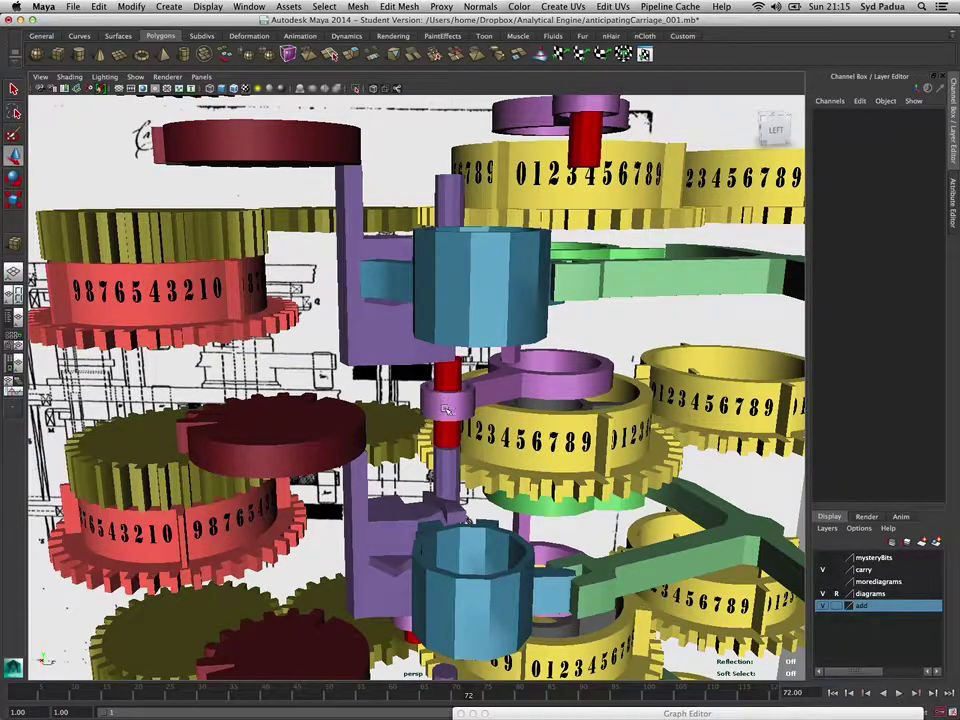
key("alt+v")
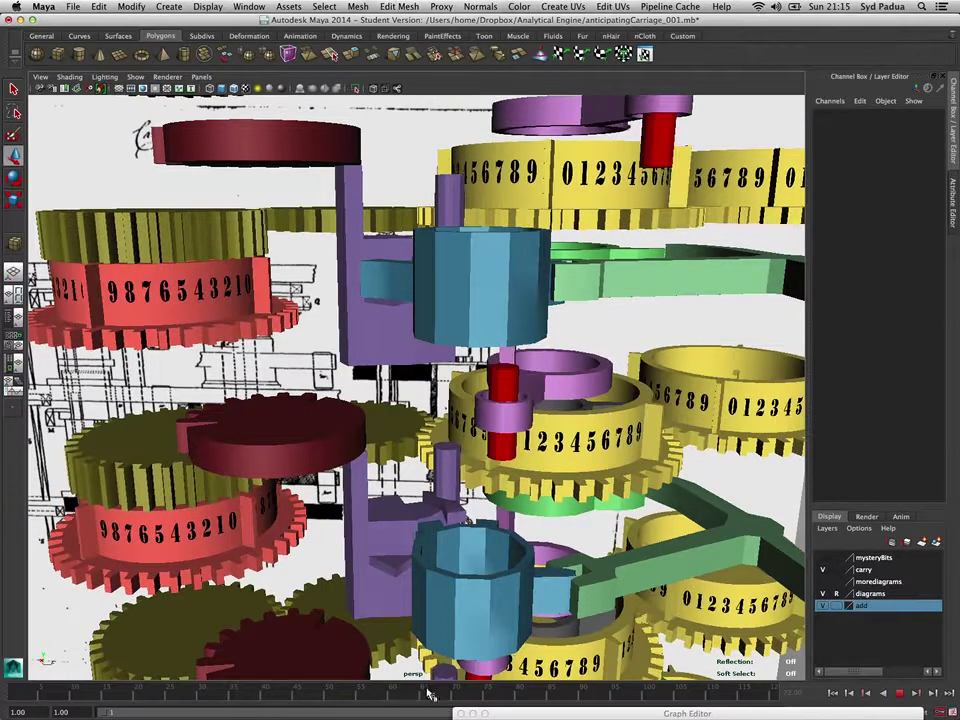
Advance the animation from frame 72 to frame 90 and examine the red pin lined up above the purple post
left_click(460, 692)
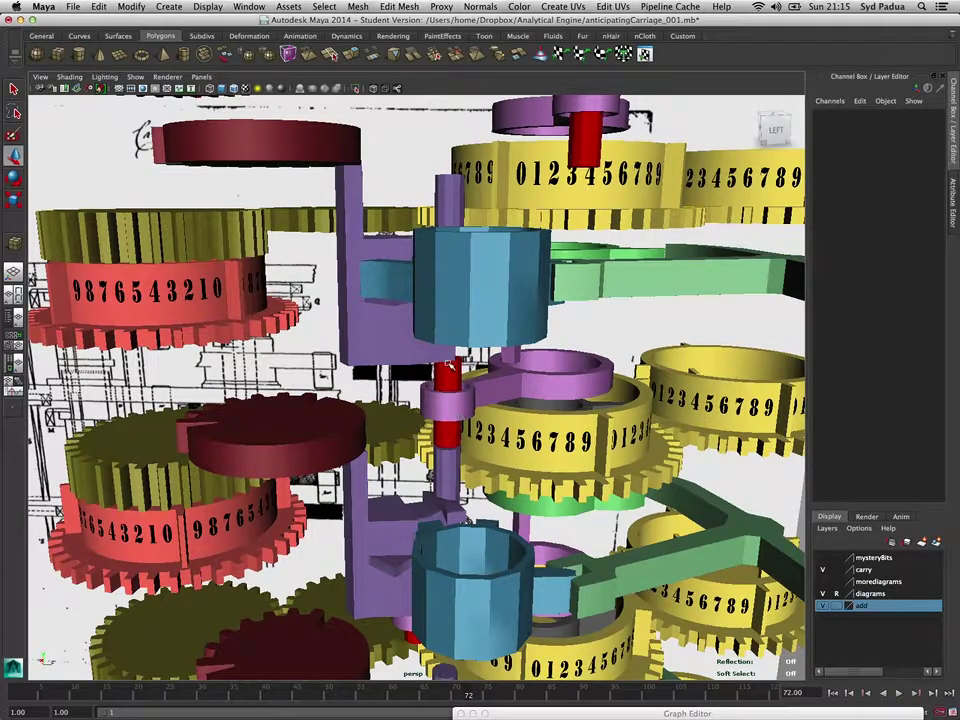
mouse_move(472, 698)
left_mouse_down()
mouse_move(428, 695)
mouse_move(480, 695)
left_mouse_up()
left_click_drag(374, 591, 343, 512, "alt")
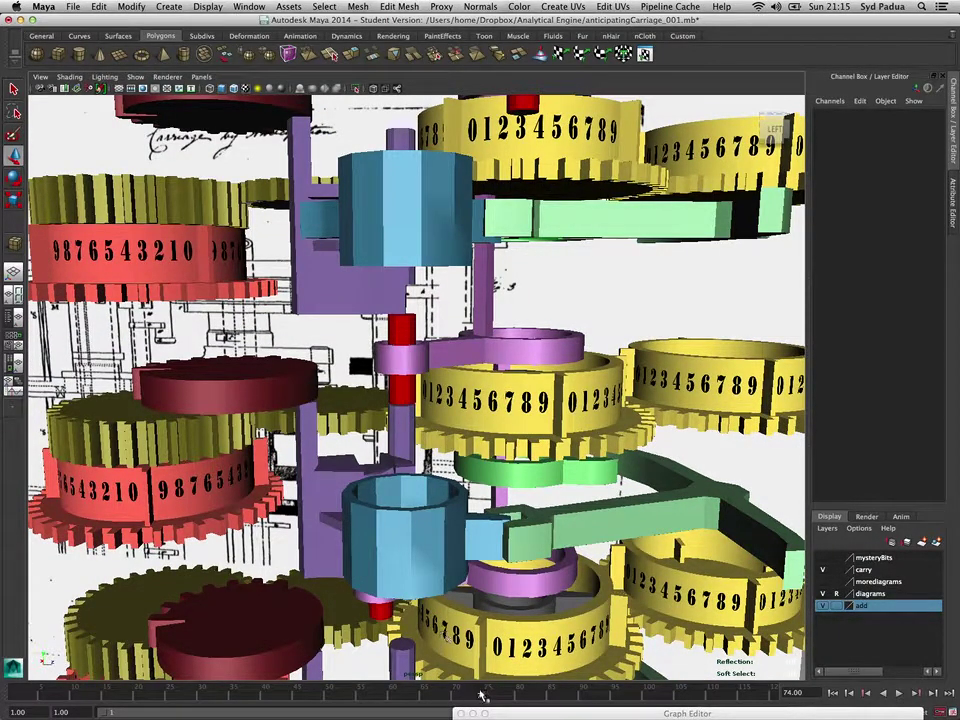
key("alt+v")
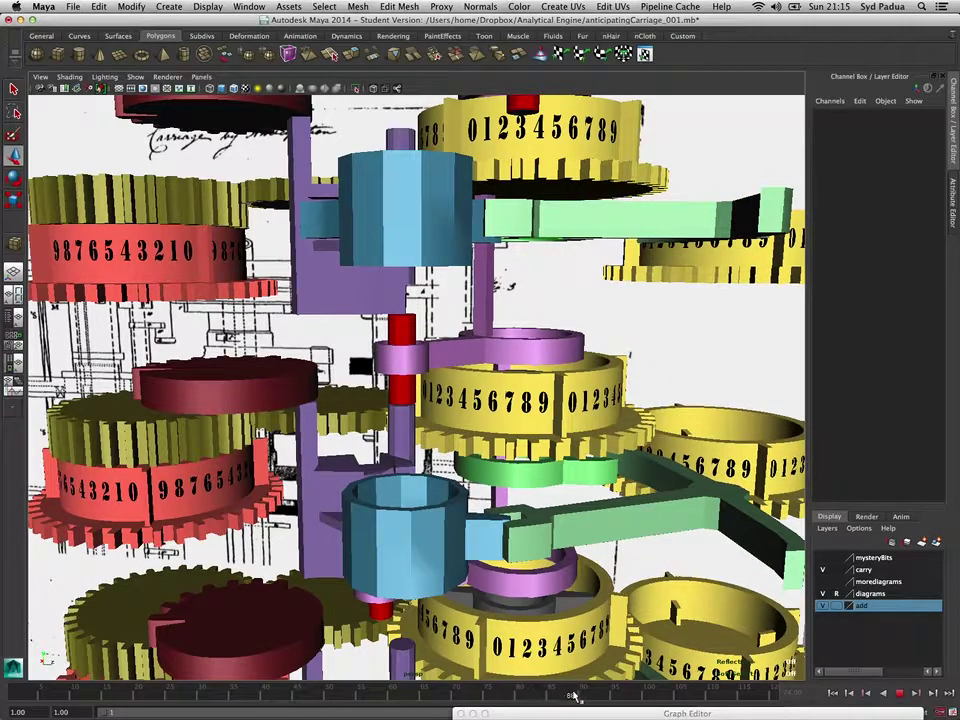
left_click_drag(573, 692, 595, 693)
left_click_drag(344, 467, 356, 473, "alt")
Scrub the lifting motion between frames 88 and 94 and examine the top purple ring arm and red pin from above
key("alt+v")
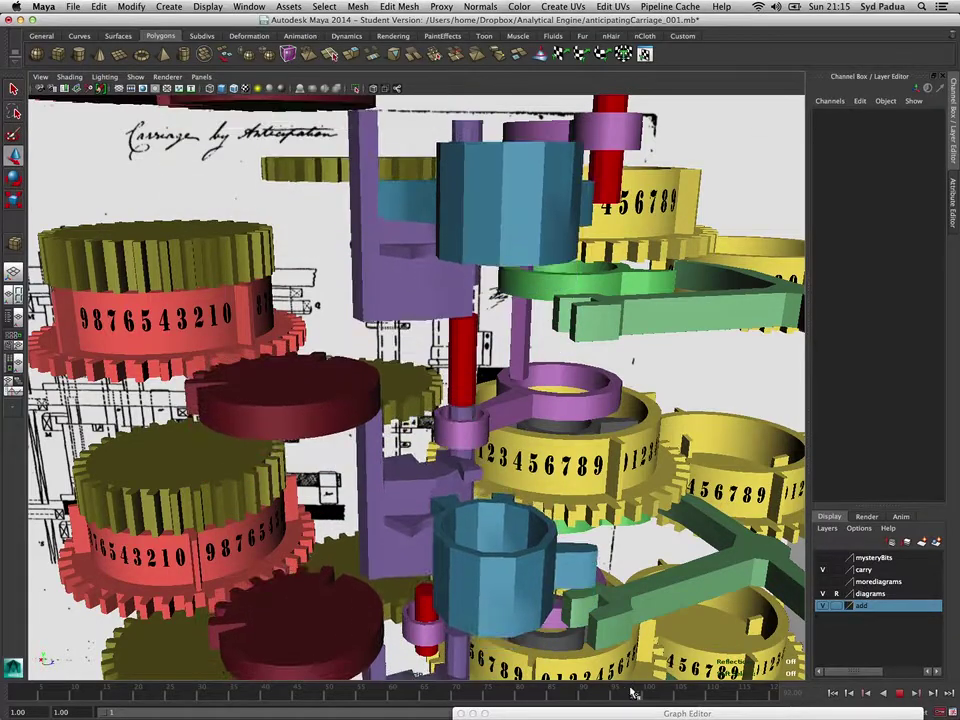
left_click_drag(595, 692, 573, 690)
left_click_drag(458, 504, 440, 483, "alt")
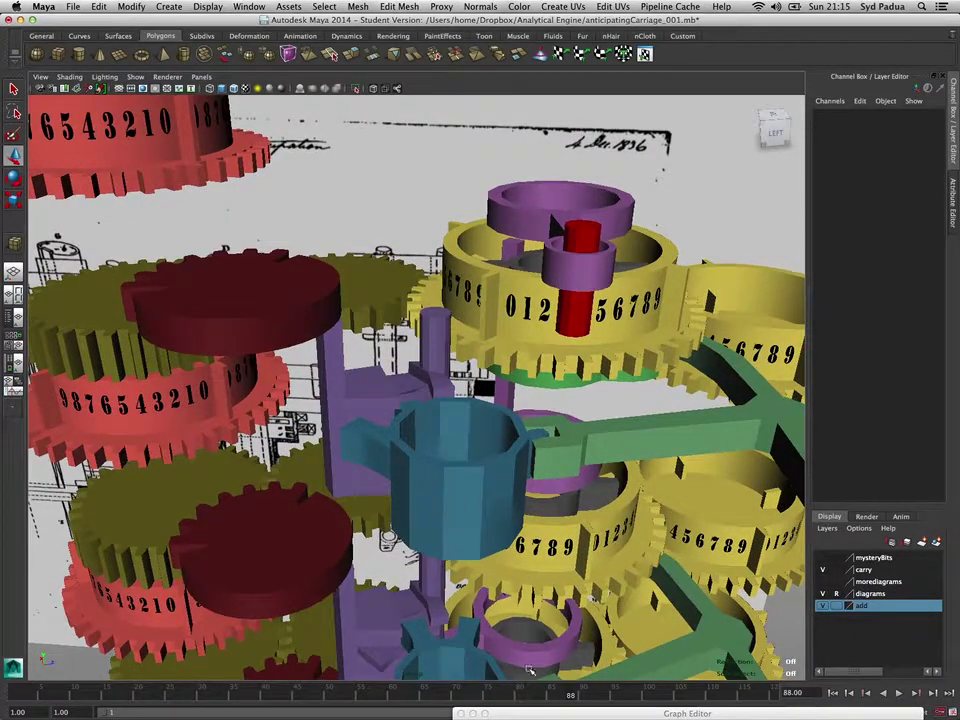
key("alt+v")
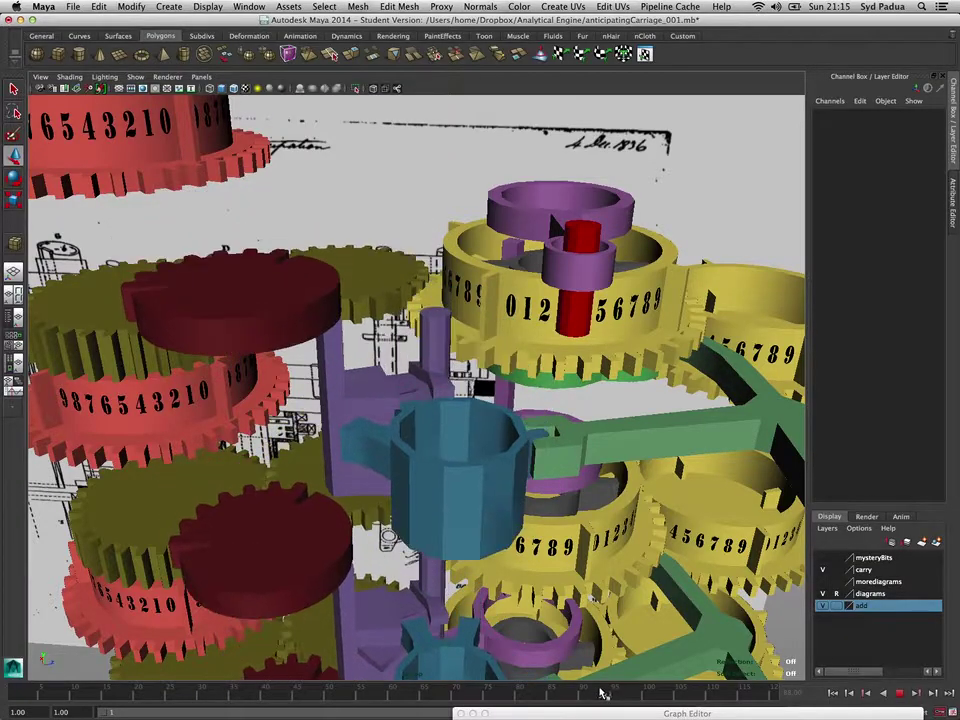
mouse_move(602, 691)
left_mouse_down()
mouse_move(629, 688)
mouse_move(608, 688)
left_mouse_up()
left_click_drag(484, 594, 412, 598, "alt")
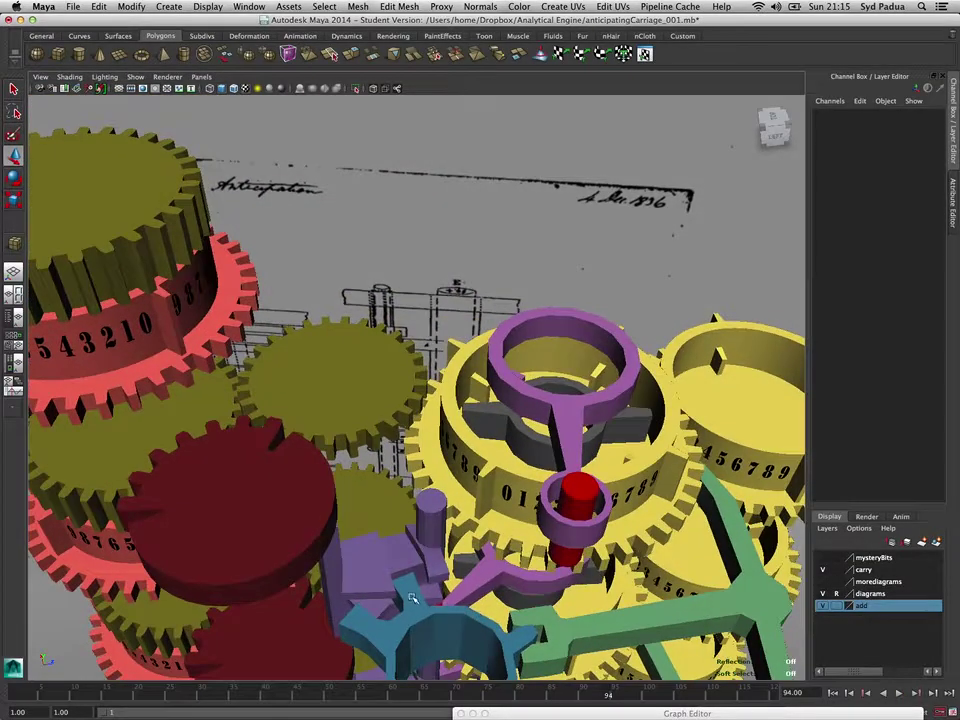
left_click_drag(492, 630, 436, 563, "alt")
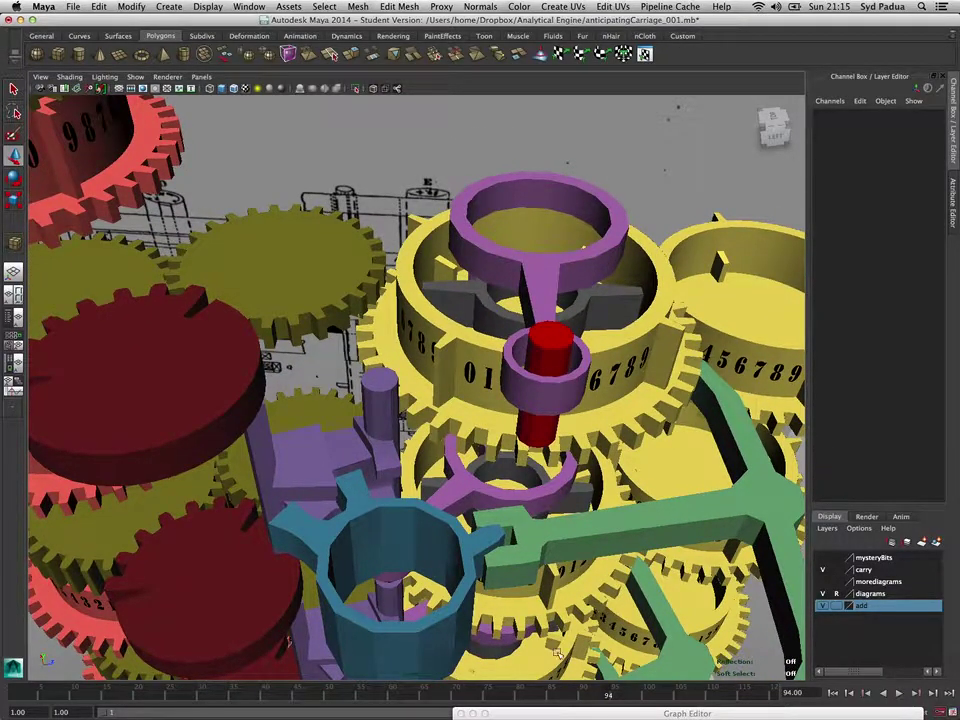
Try raising the top blue cylinder vertically at frame 91, and undo the move
left_click_drag(621, 692, 589, 692)
left_click(332, 566)
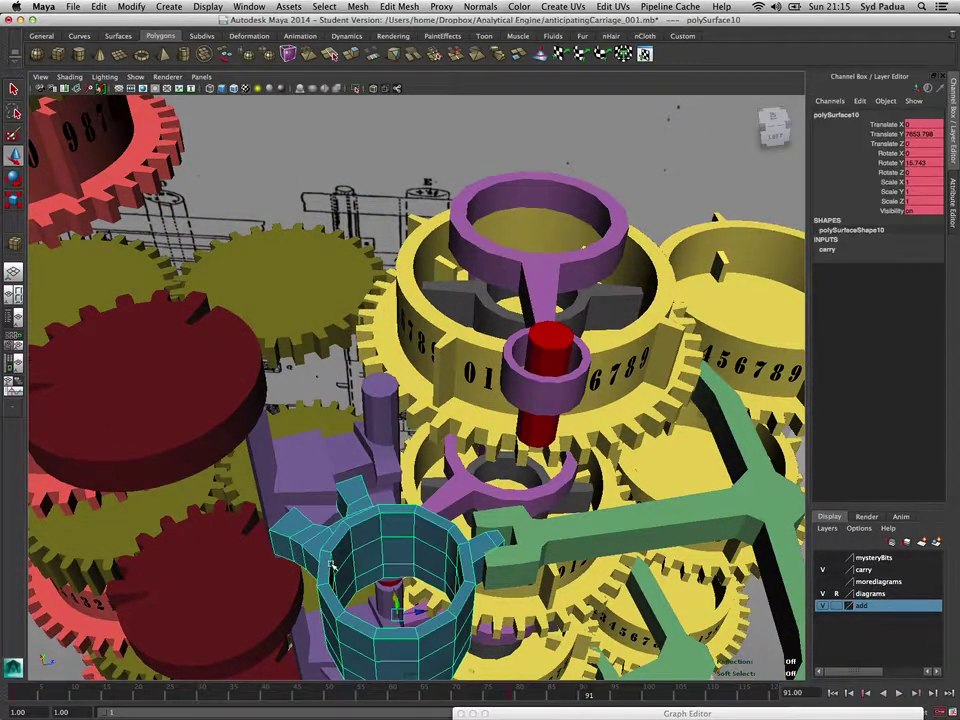
mouse_move(397, 604)
left_mouse_down()
mouse_move(400, 560)
mouse_move(396, 584)
left_mouse_up()
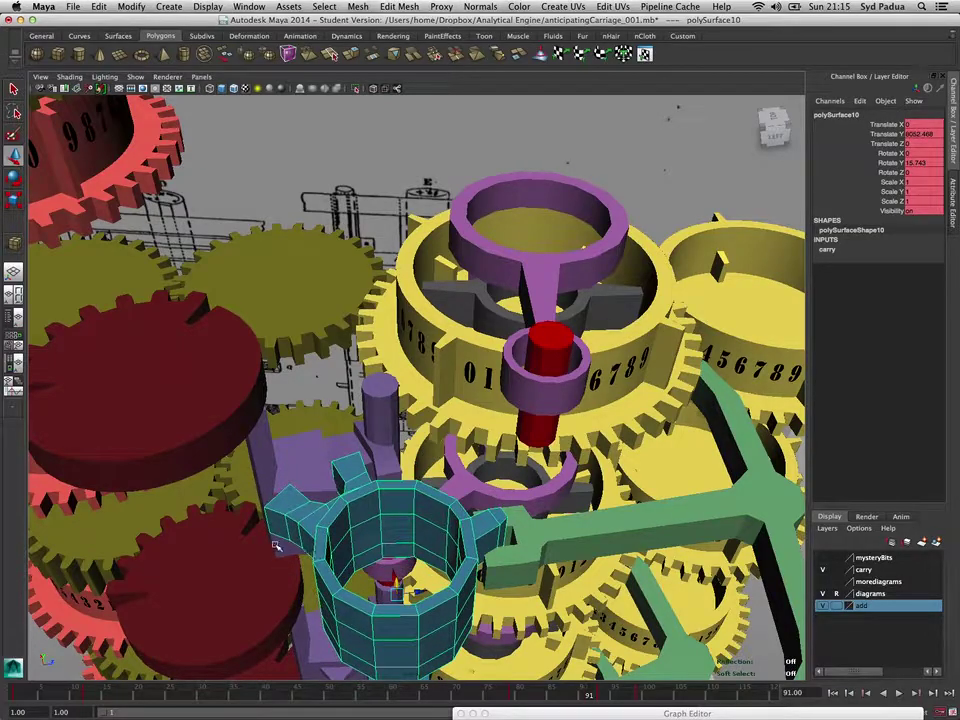
key("super+z")
Pick out the lower purple bracket, the red pin above it and the upper purple bracket in turn to trace their contact
left_click_drag(276, 556, 316, 562, "alt")
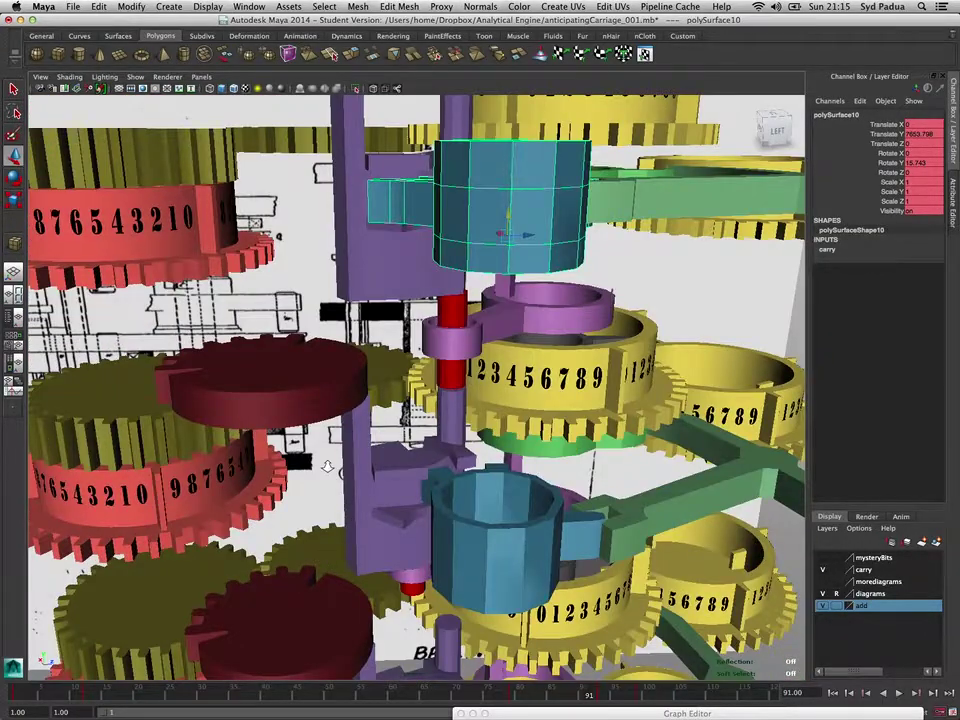
left_click_drag(327, 467, 300, 558, "alt")
left_click(378, 612)
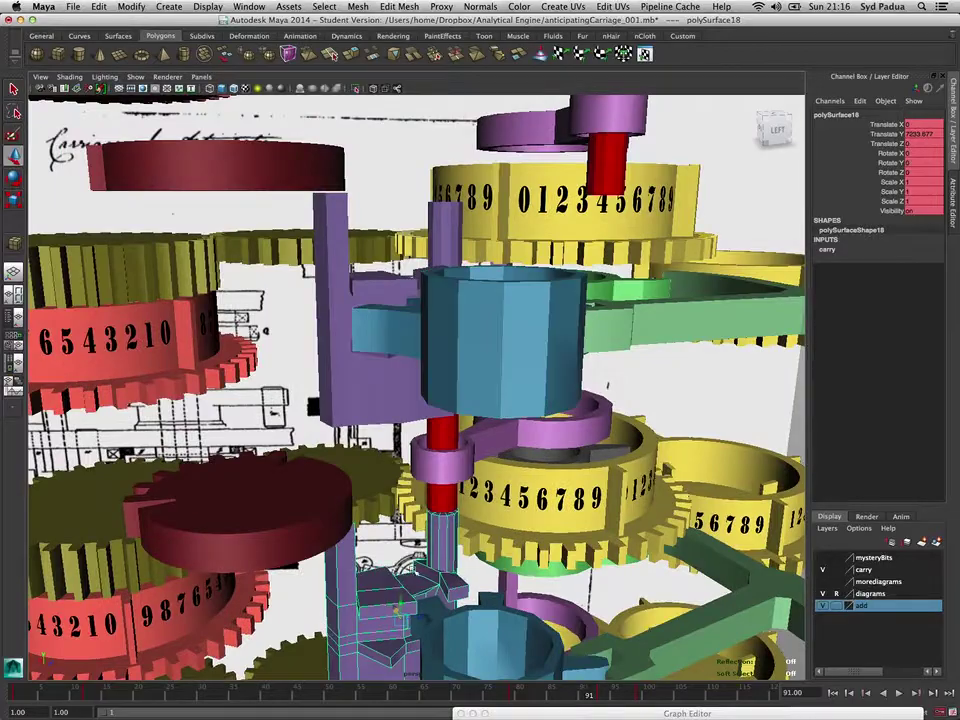
scroll(366, 615, "down", 2)
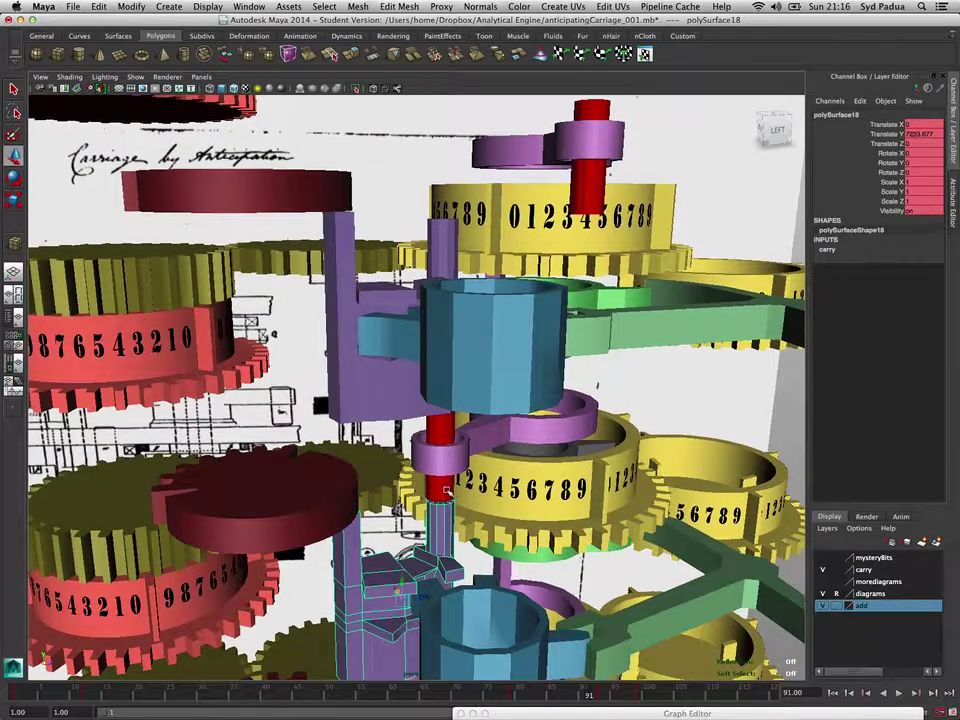
left_click(446, 490)
left_click(364, 386)
scroll(372, 494, "down", 2)
scroll(372, 494, "down", 2)
left_click_drag(372, 494, 422, 560, "alt")
Replay the lift from frame 80 to frame 98 and pick out the red pin beneath the raised top purple bracket
left_click_drag(576, 697, 519, 692)
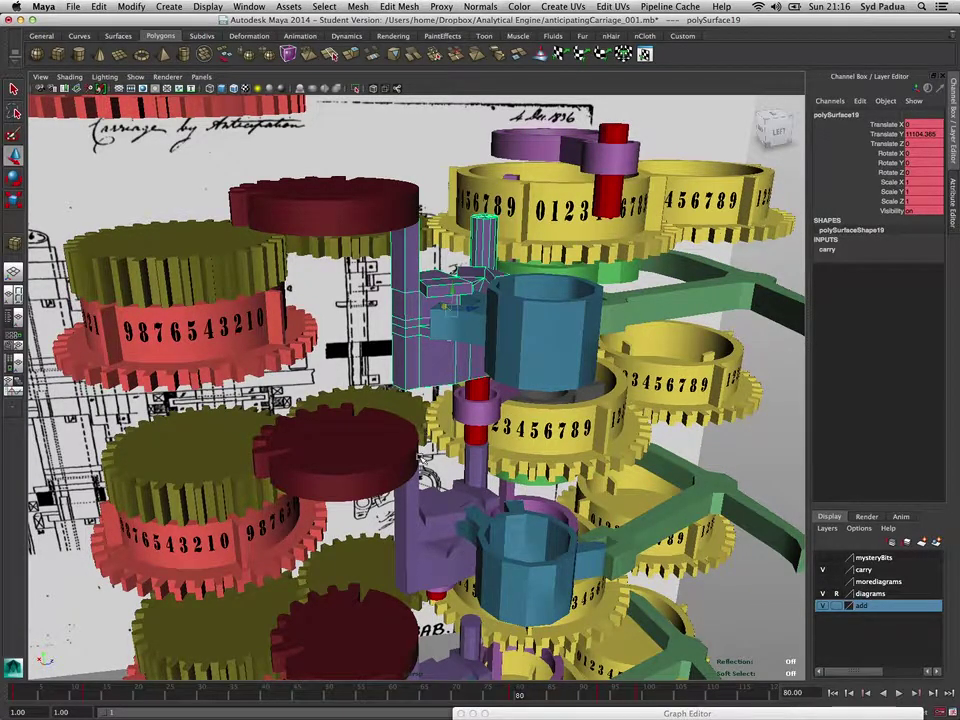
left_click_drag(527, 693, 632, 692)
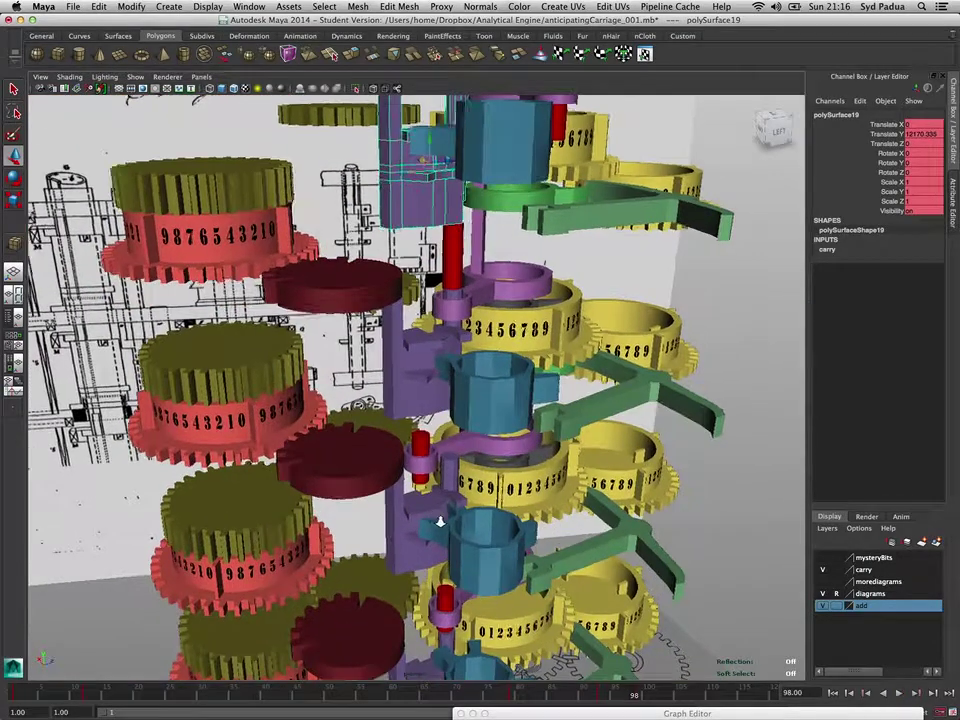
scroll(440, 521, "up", 3)
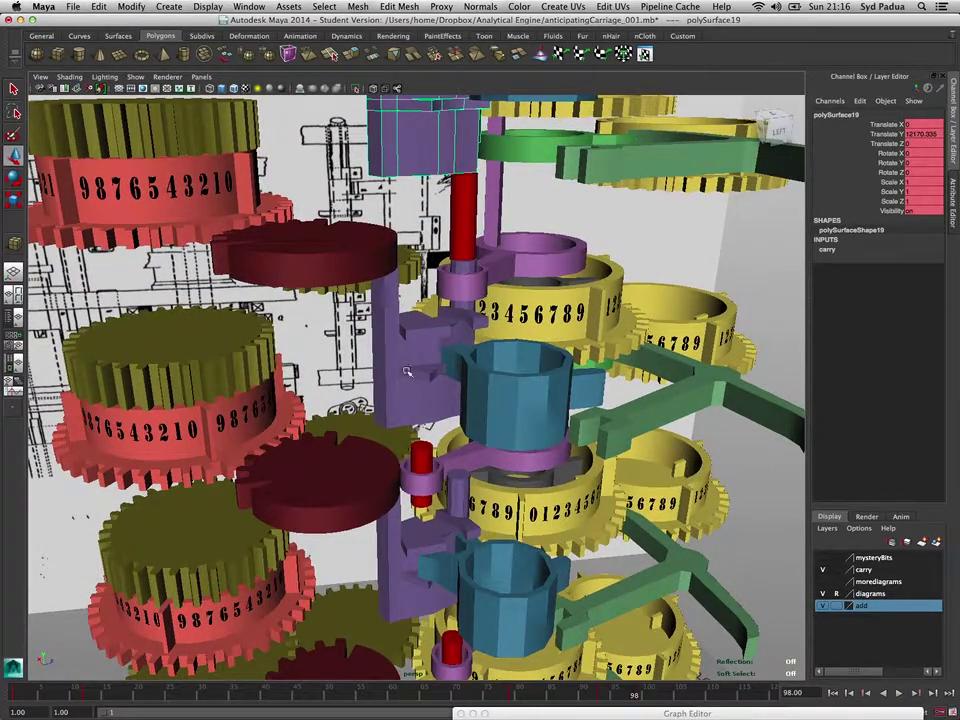
scroll(407, 371, "down", 3)
left_click_drag(404, 300, 389, 515)
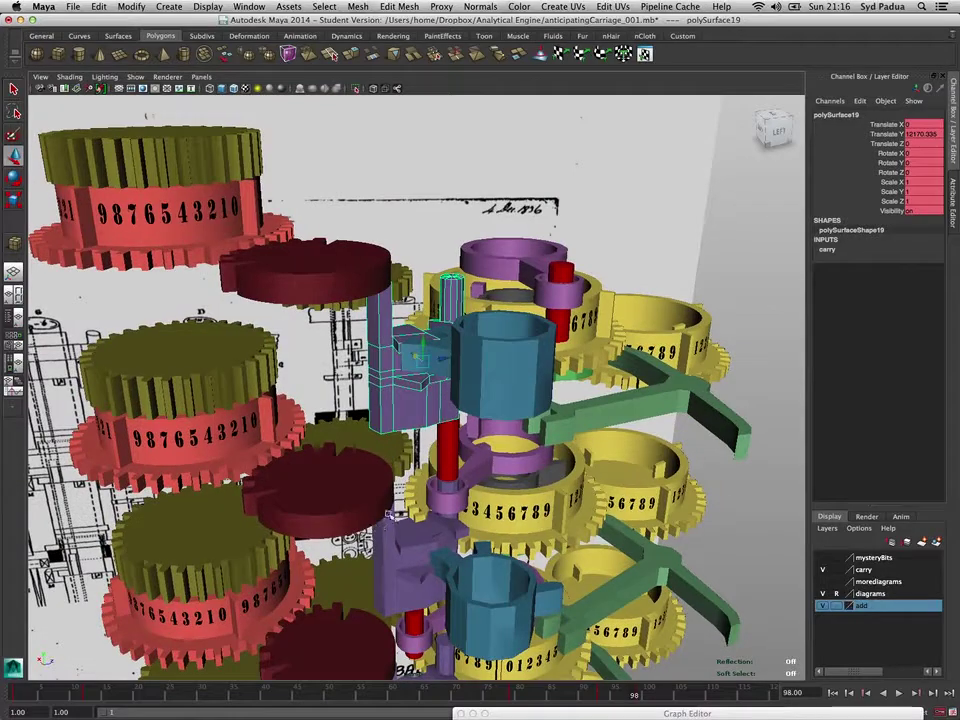
left_click(446, 450)
Return the animation to frame 40, clear the selection and view all levels of the mechanism from the left side
key("alt+v")
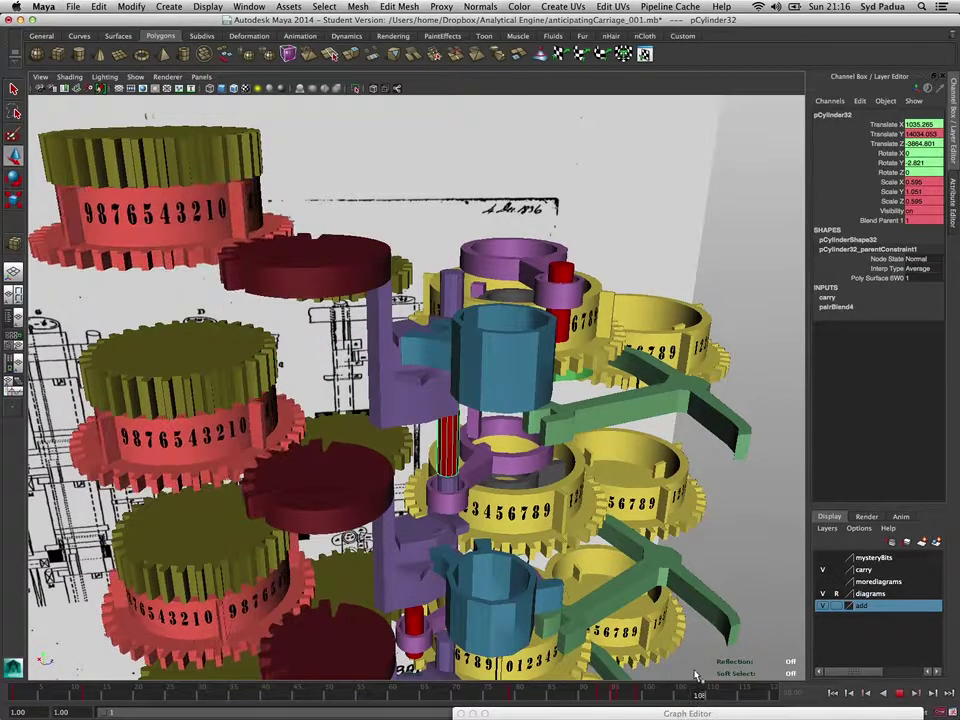
left_click_drag(698, 672, 265, 668)
mouse_move(264, 576)
left_mouse_down()
mouse_move(170, 518)
mouse_move(165, 556)
mouse_move(188, 568)
mouse_move(243, 568)
left_mouse_up()
left_click(188, 568)
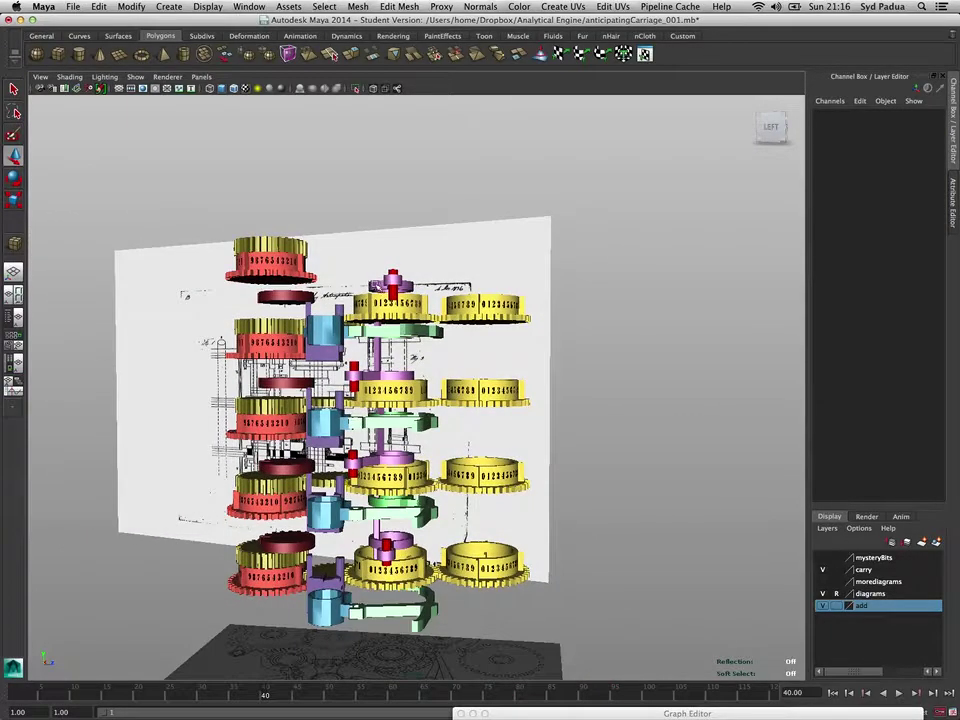
Rotate the top purple arm to a Y rotation of 30.766 and swing the bottom arm so both red pins align with the others
left_click(375, 287)
key("e")
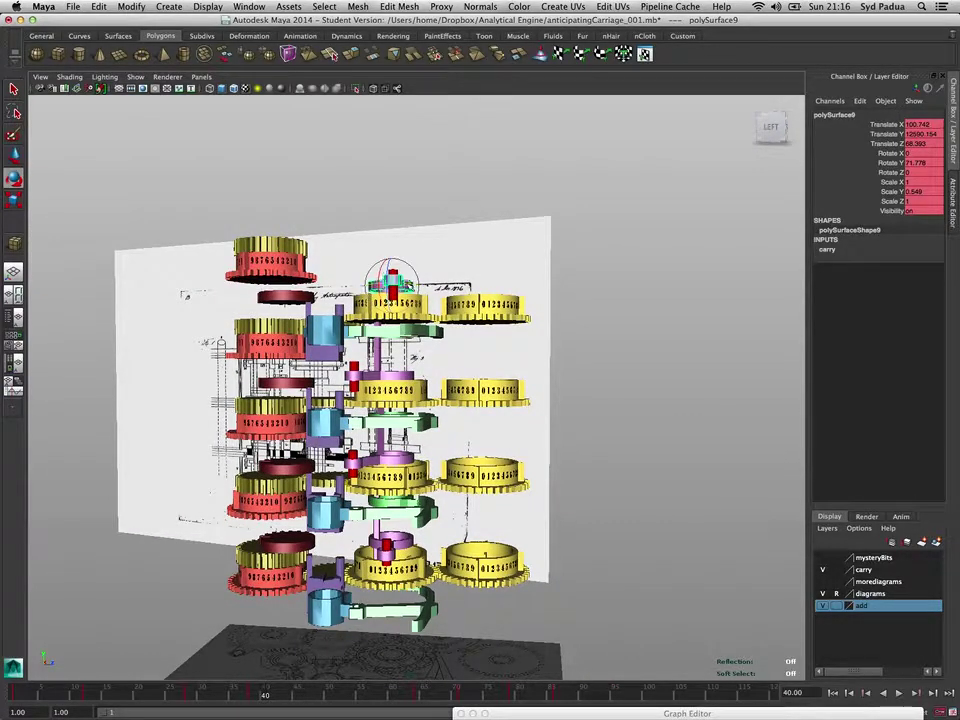
left_click_drag(409, 287, 385, 307)
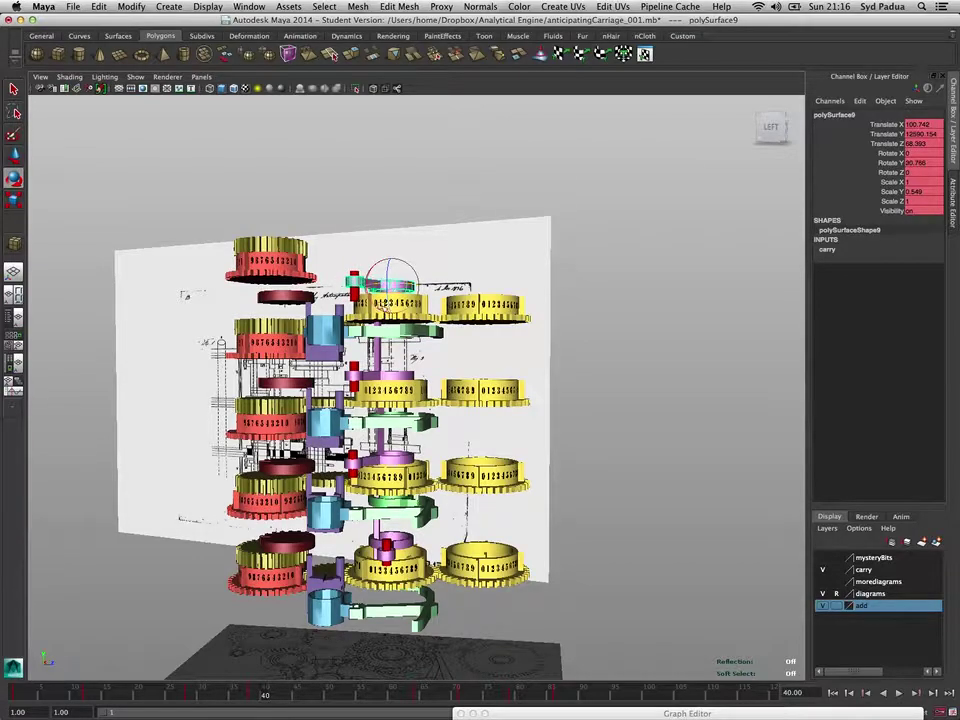
left_click(402, 540)
left_click_drag(406, 548, 375, 543)
left_click(220, 582)
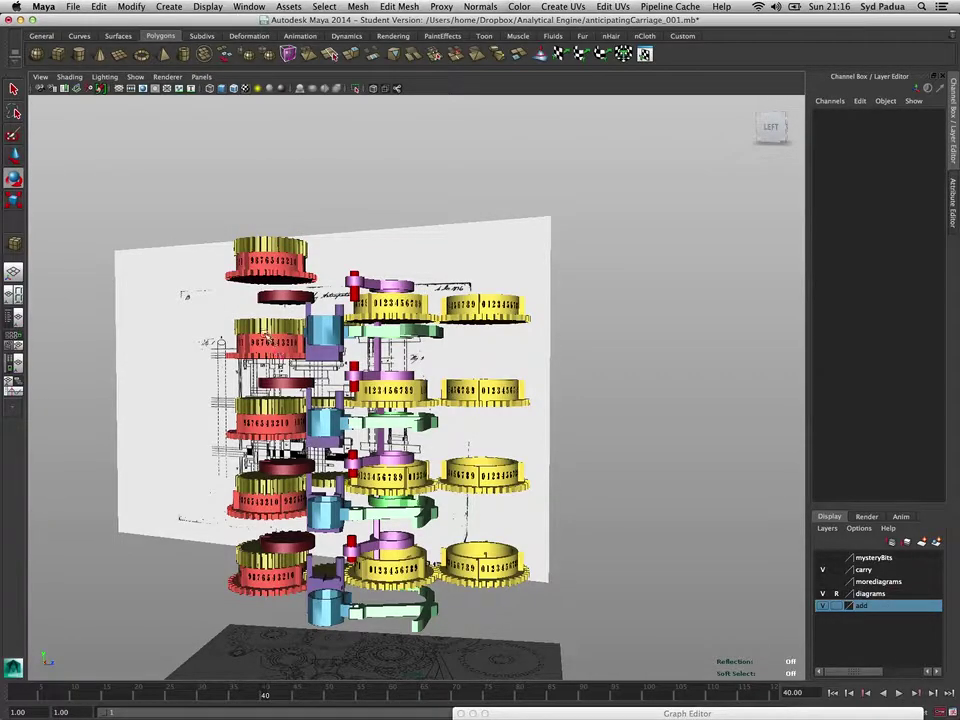
Undo the rotations of the top and bottom purple arms and go back to frame 98
key("super+z")
key("super+z")
key("super+z")
key("super+z")
key("super+z")
key("super+z")
key("super+z")
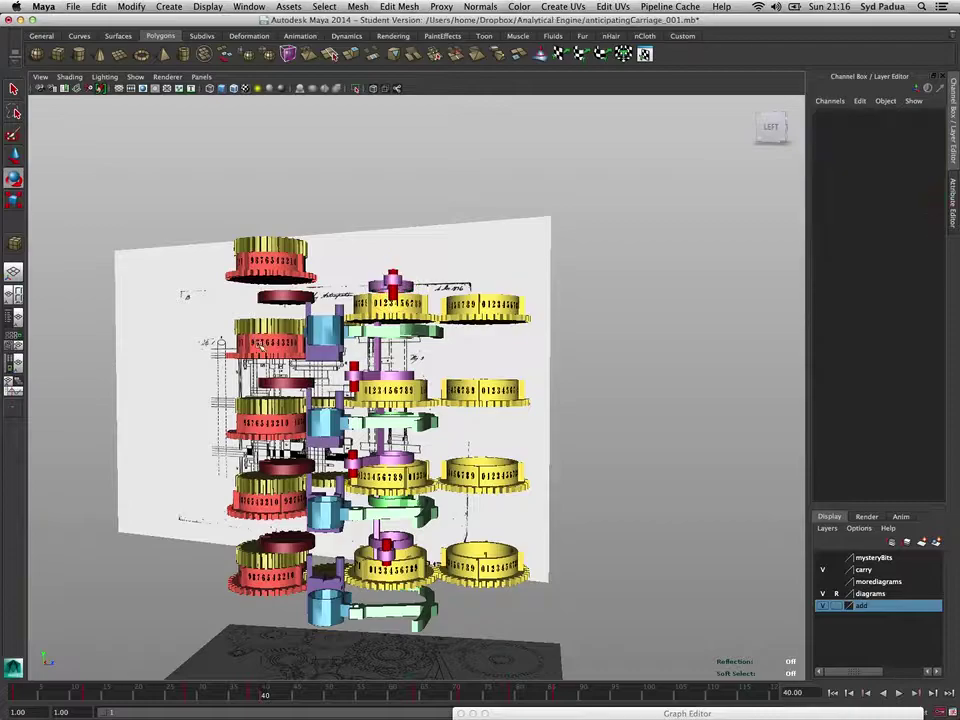
key("super+z")
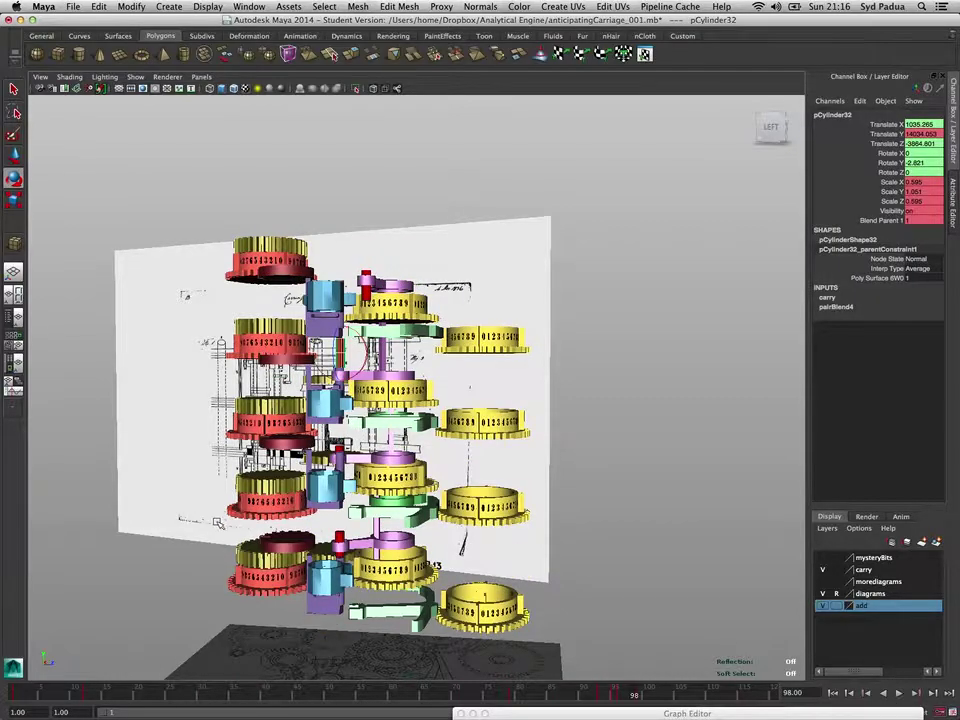
Clear the selection and replay the carrying motion across all levels from frame 35 through to frame 120
left_click(218, 523)
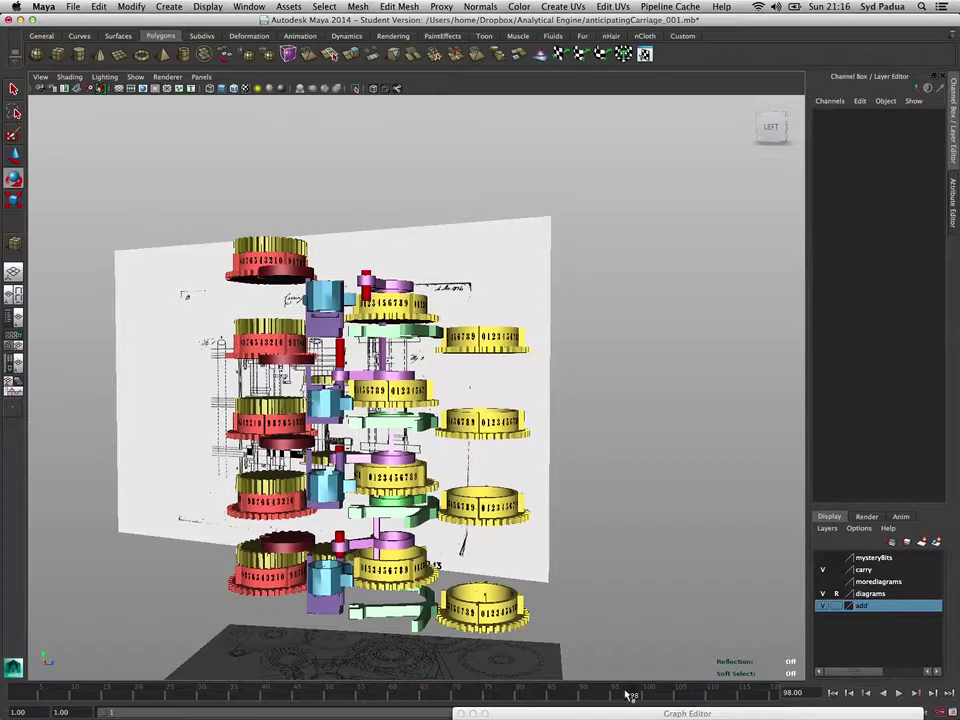
key("alt+v")
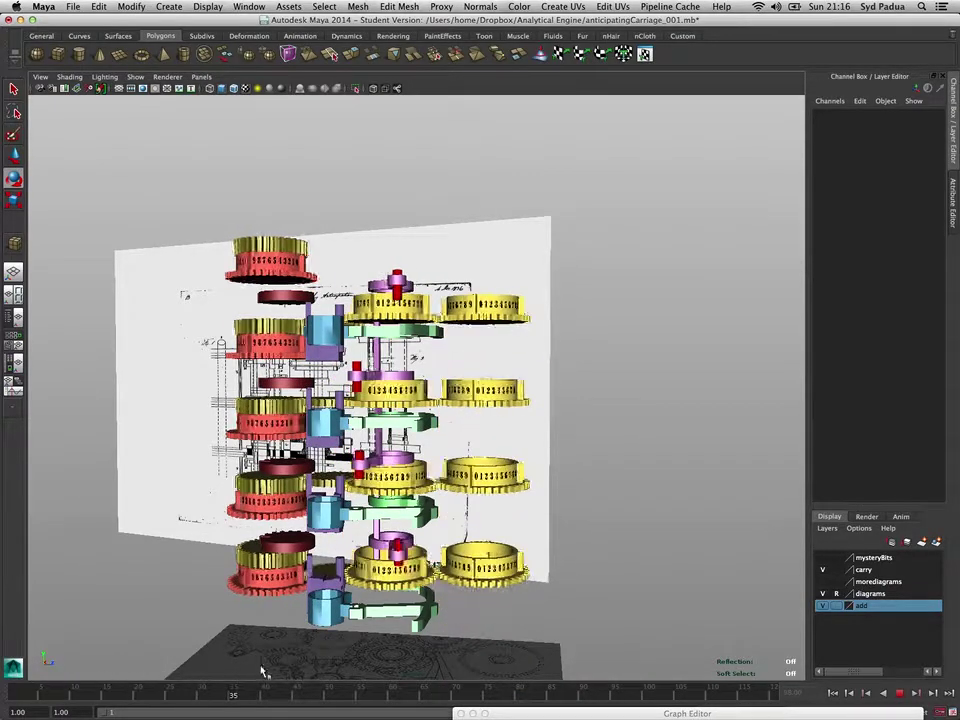
key("alt+v")
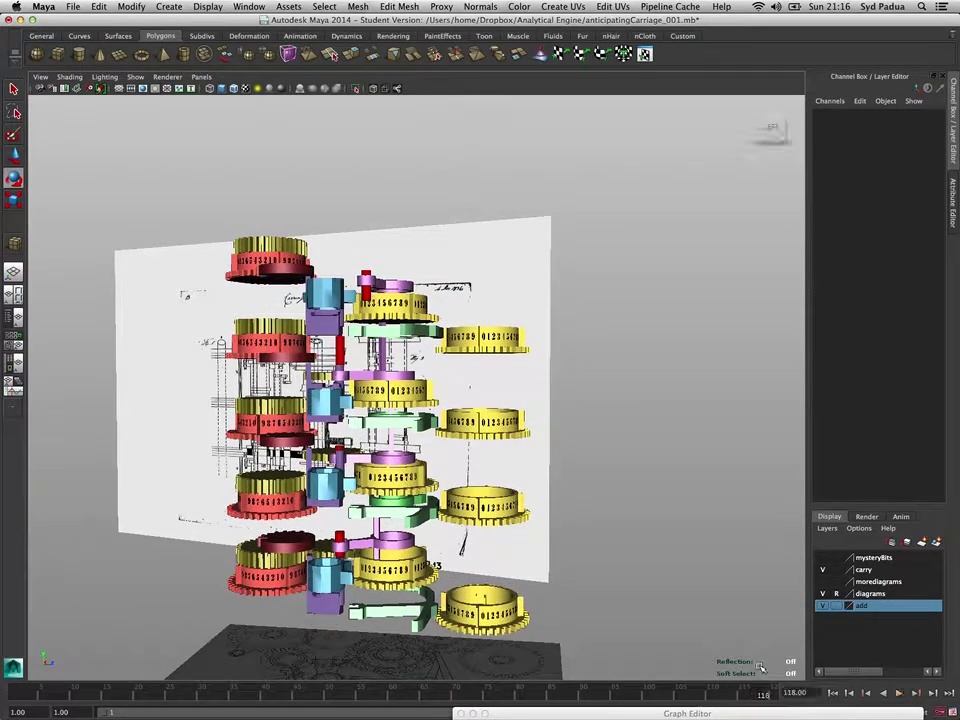
scroll(320, 553, "up", 2)
left_click_drag(351, 546, 302, 580)
left_click_drag(558, 695, 762, 667)
Examine the complete mechanism at frame 120 from several raised angles, including the blue cylinders and green arms
left_click_drag(272, 602, 312, 591)
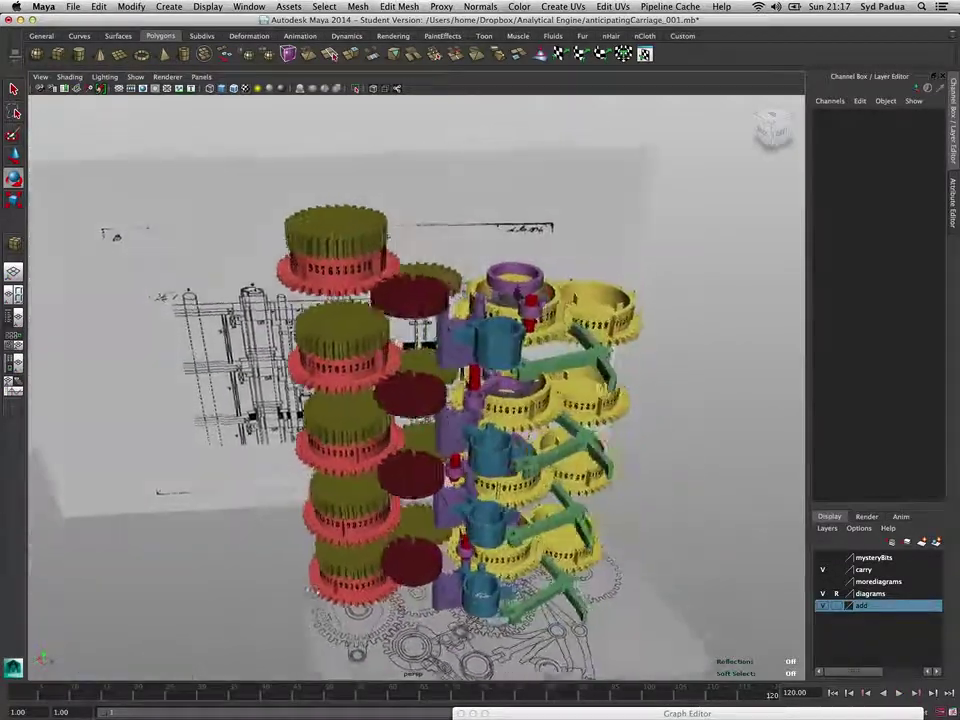
left_click_drag(357, 655, 193, 572)
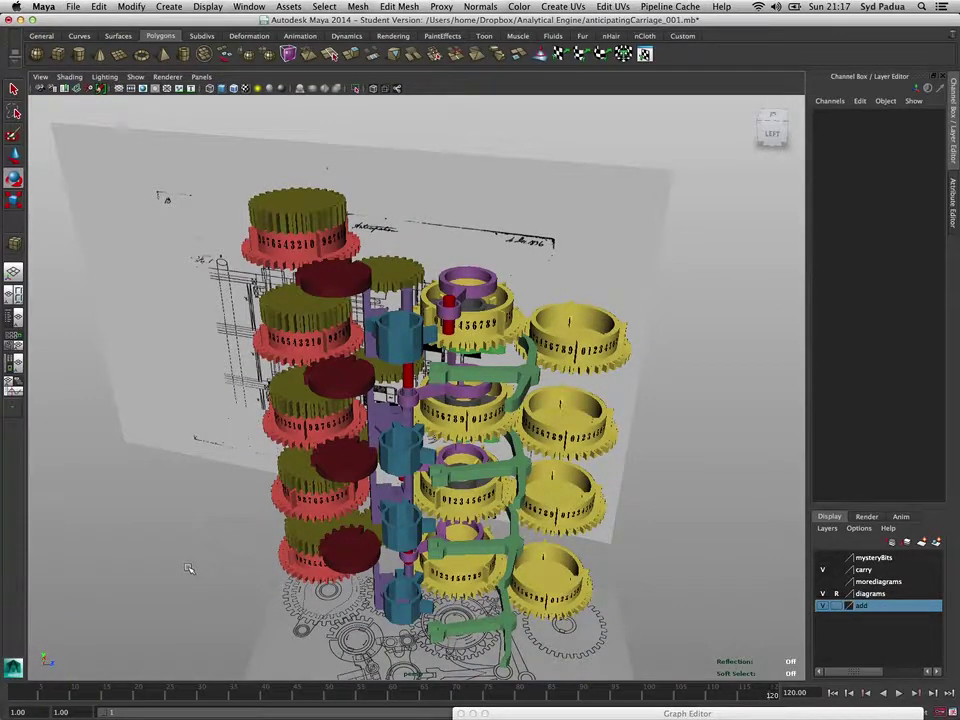
left_click_drag(186, 563, 212, 571)
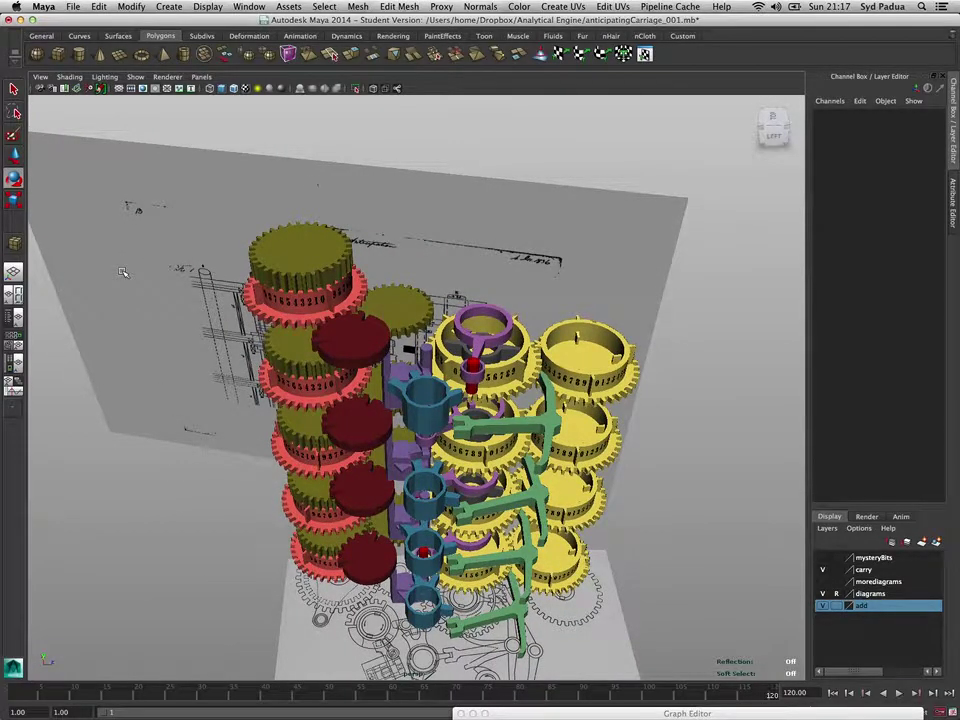